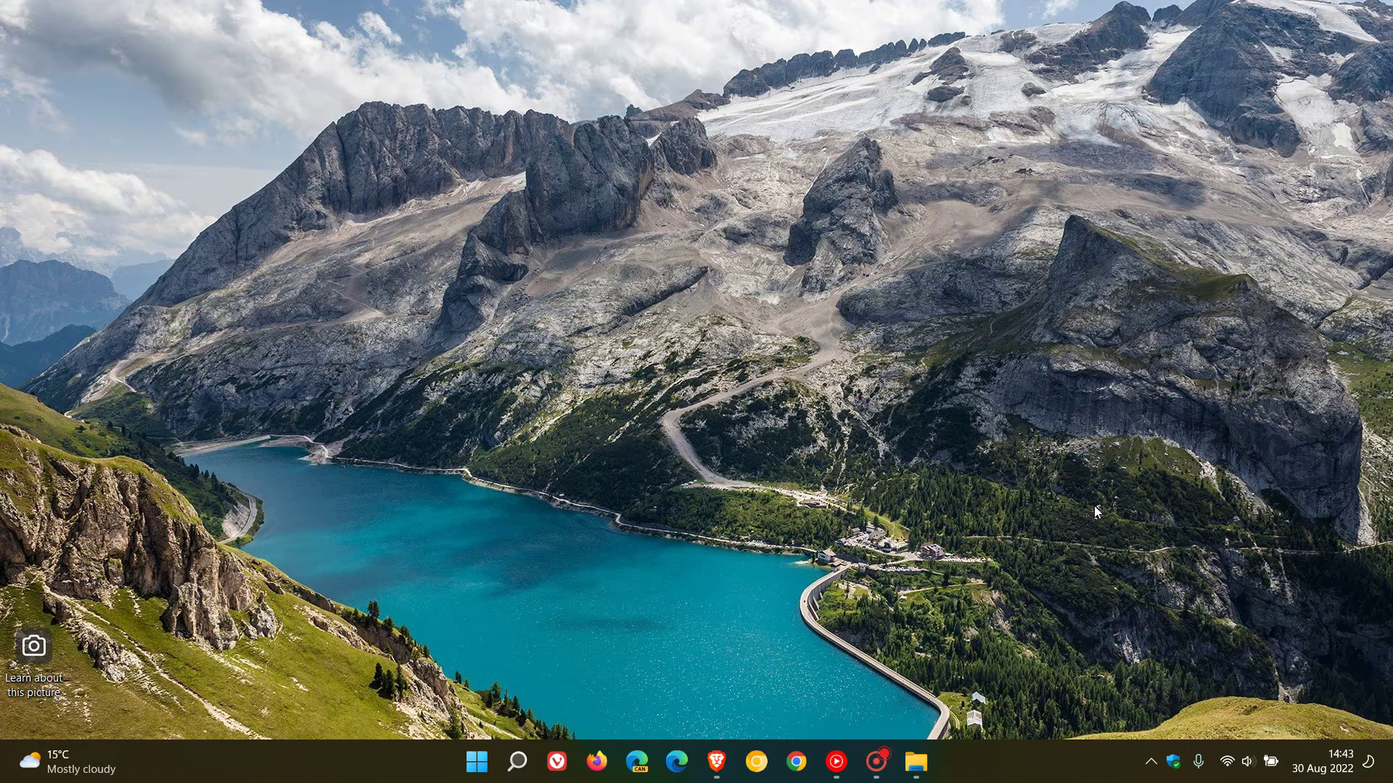
# Open File Explorer on the Downloads folder containing the wallpaper JPG
pyautogui.click(917, 762)
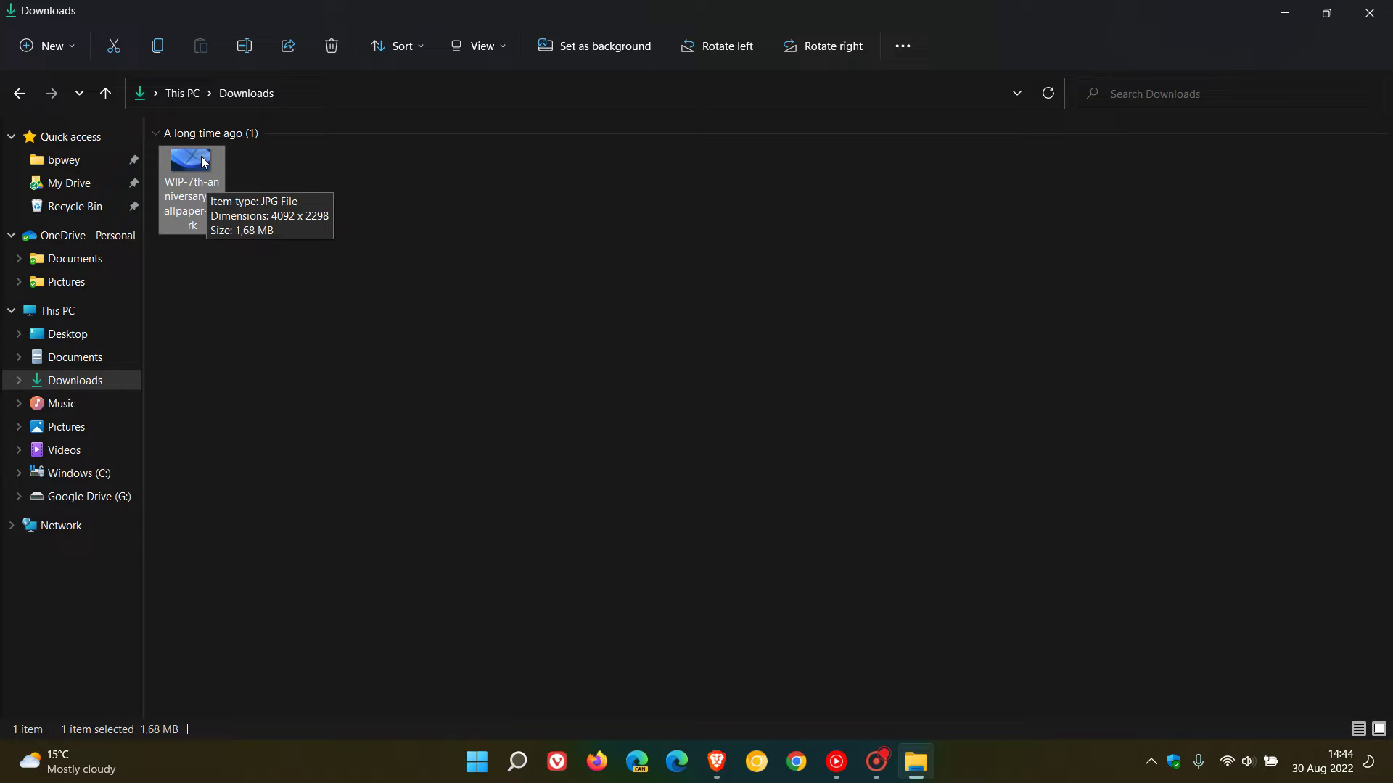
# Open the Properties of WIP-7th-anniversary-wallpaper-dark and show its Details page
pyautogui.rightClick(204, 163)
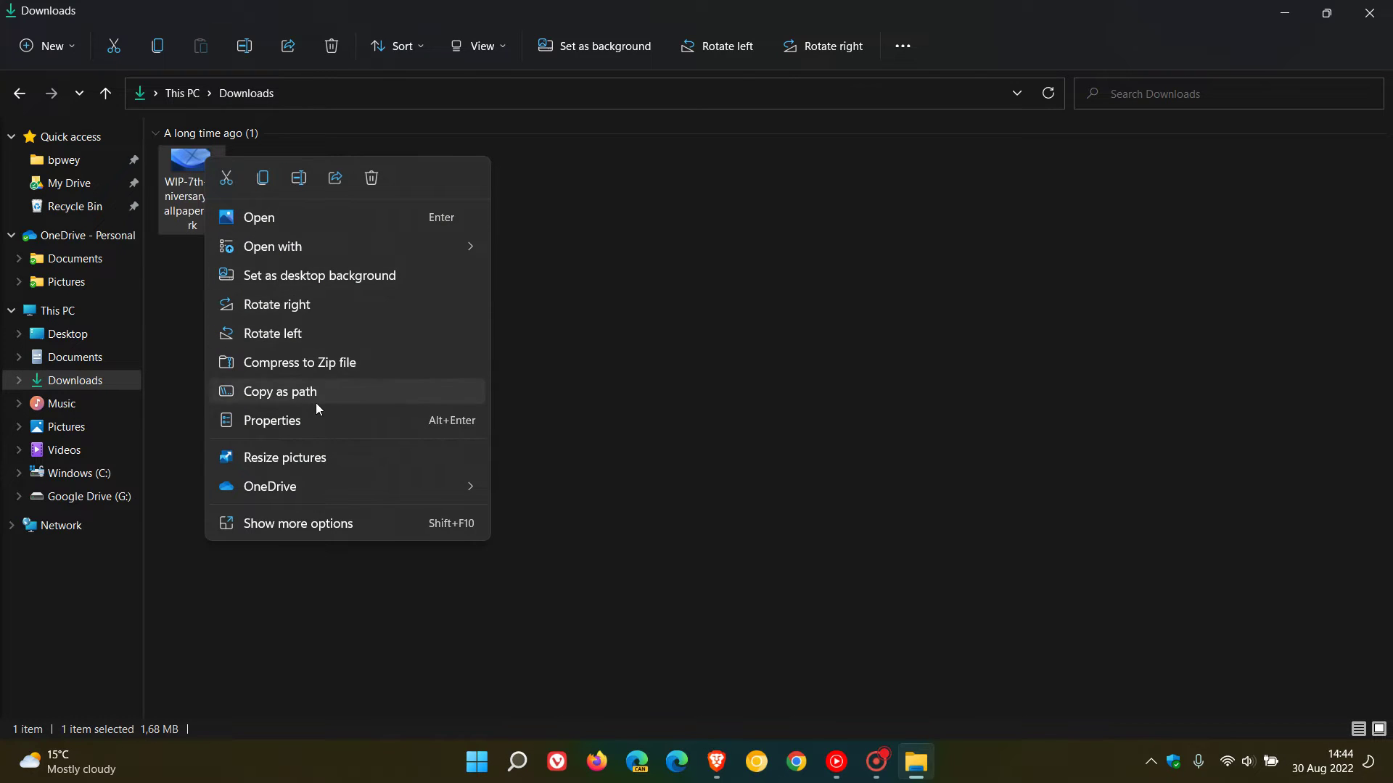
pyautogui.click(323, 419)
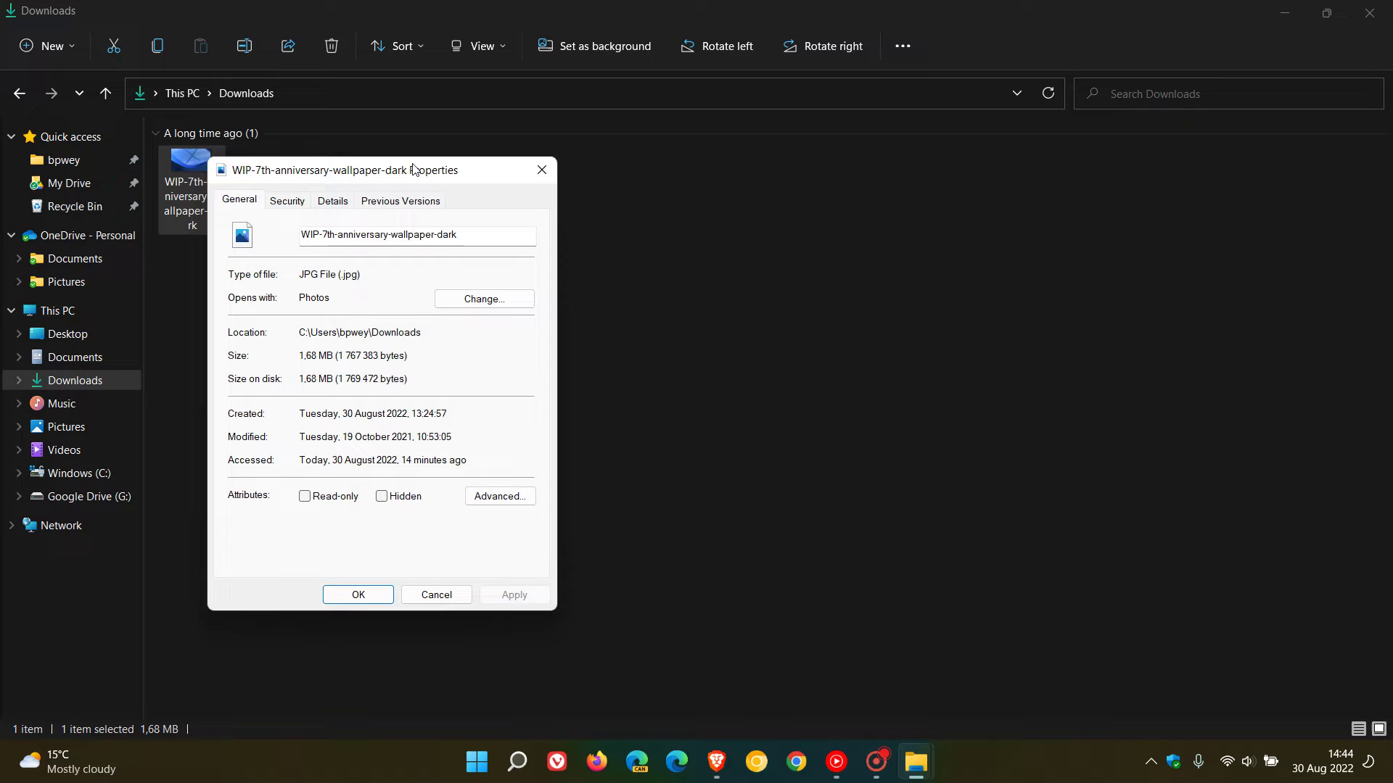
pyautogui.moveTo(415, 169); pyautogui.dragTo(796, 169)
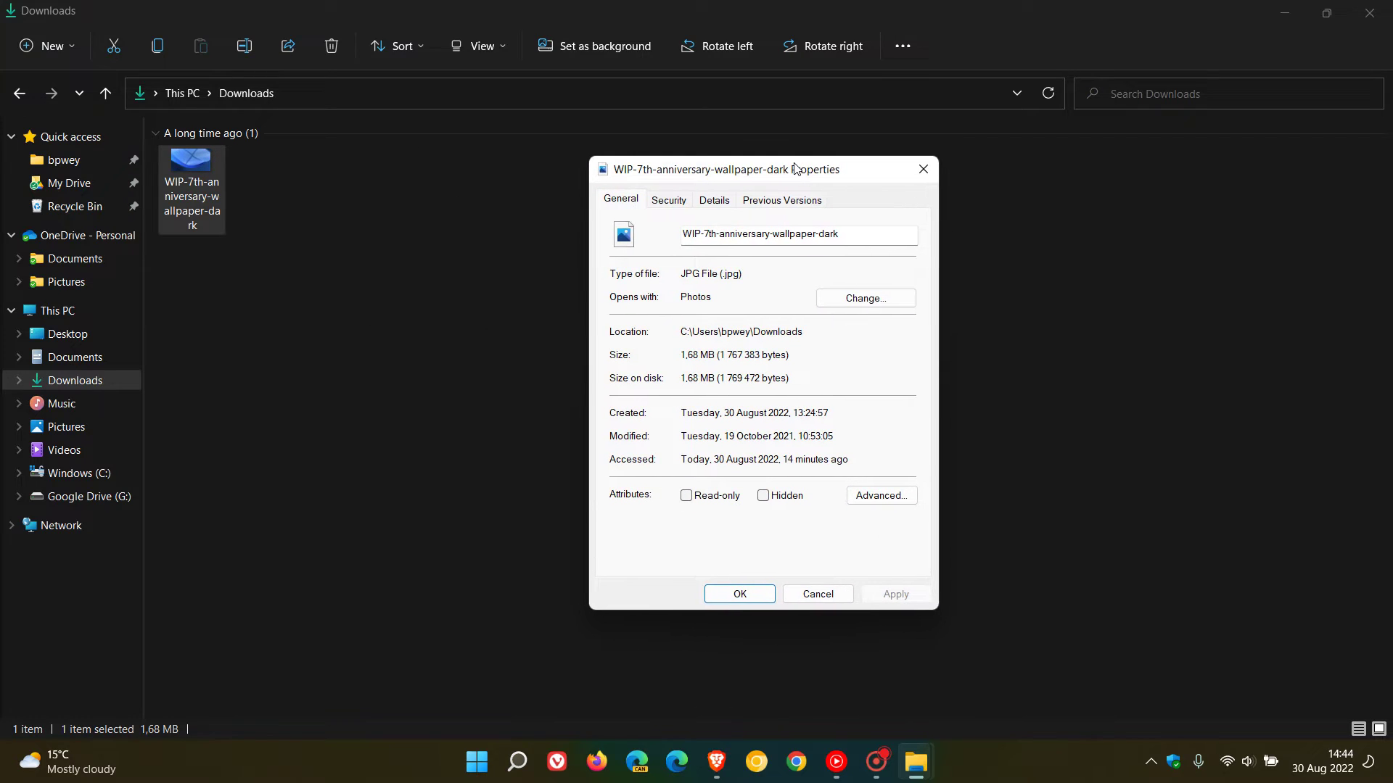
pyautogui.click(719, 200)
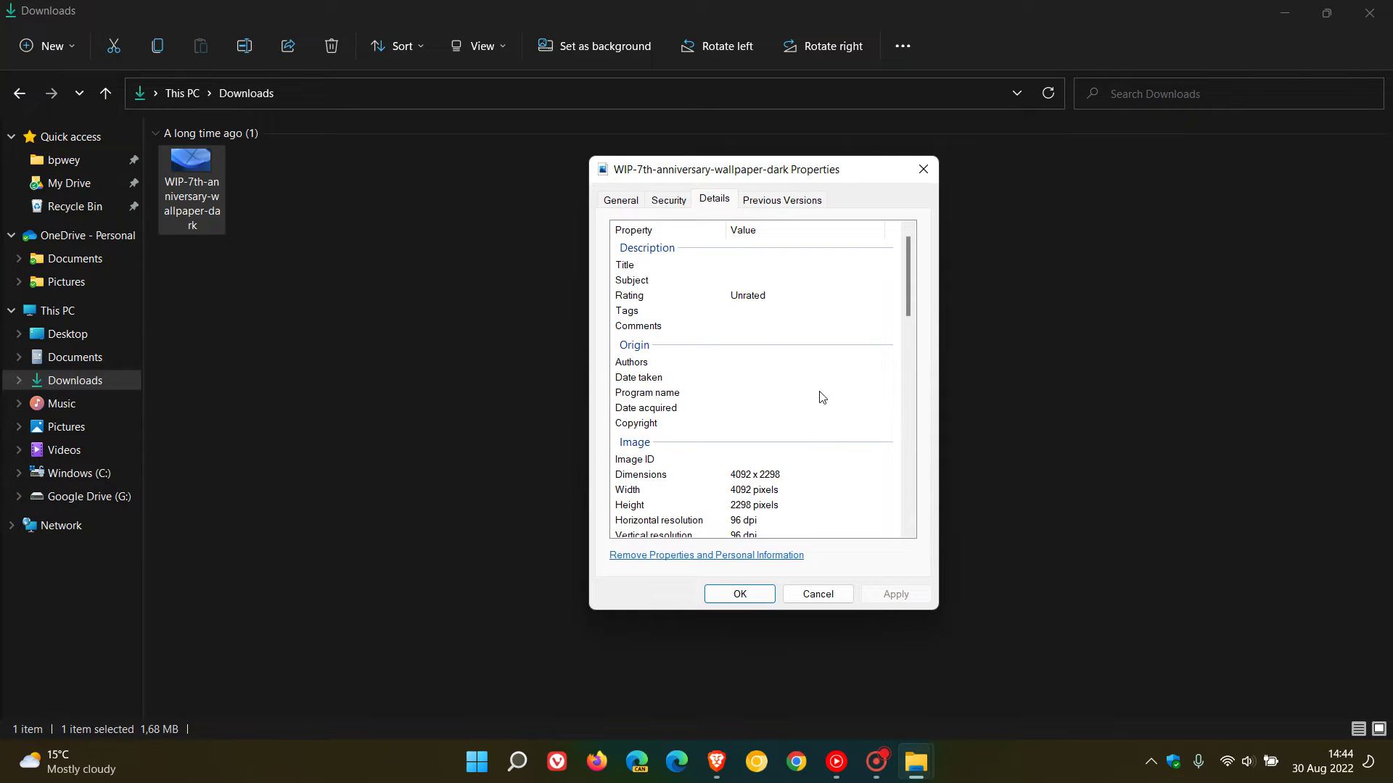
# Enter 'wip' as the image's Title, leaving Subject, Tags, Comments and Authors blank
pyautogui.click(755, 269)
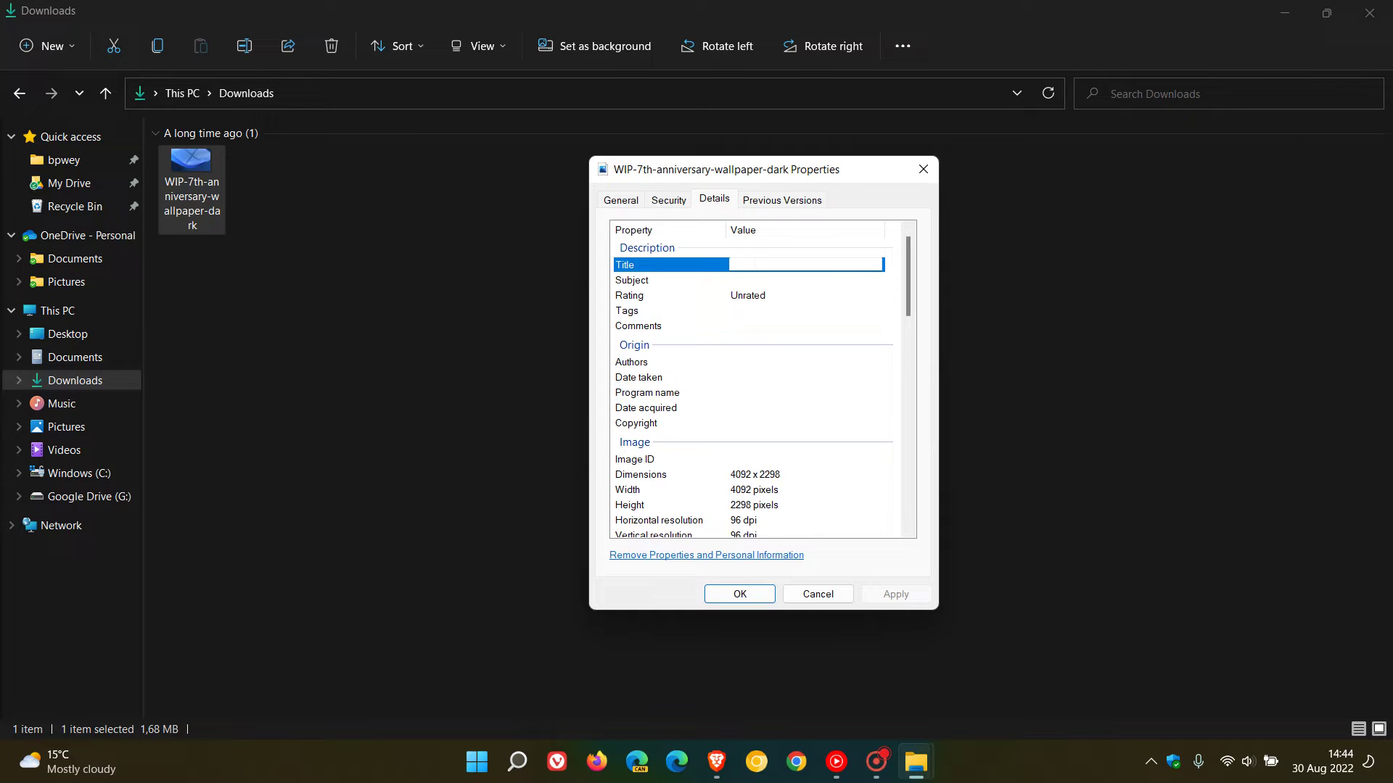
pyautogui.write('wip')
pyautogui.click(760, 281)
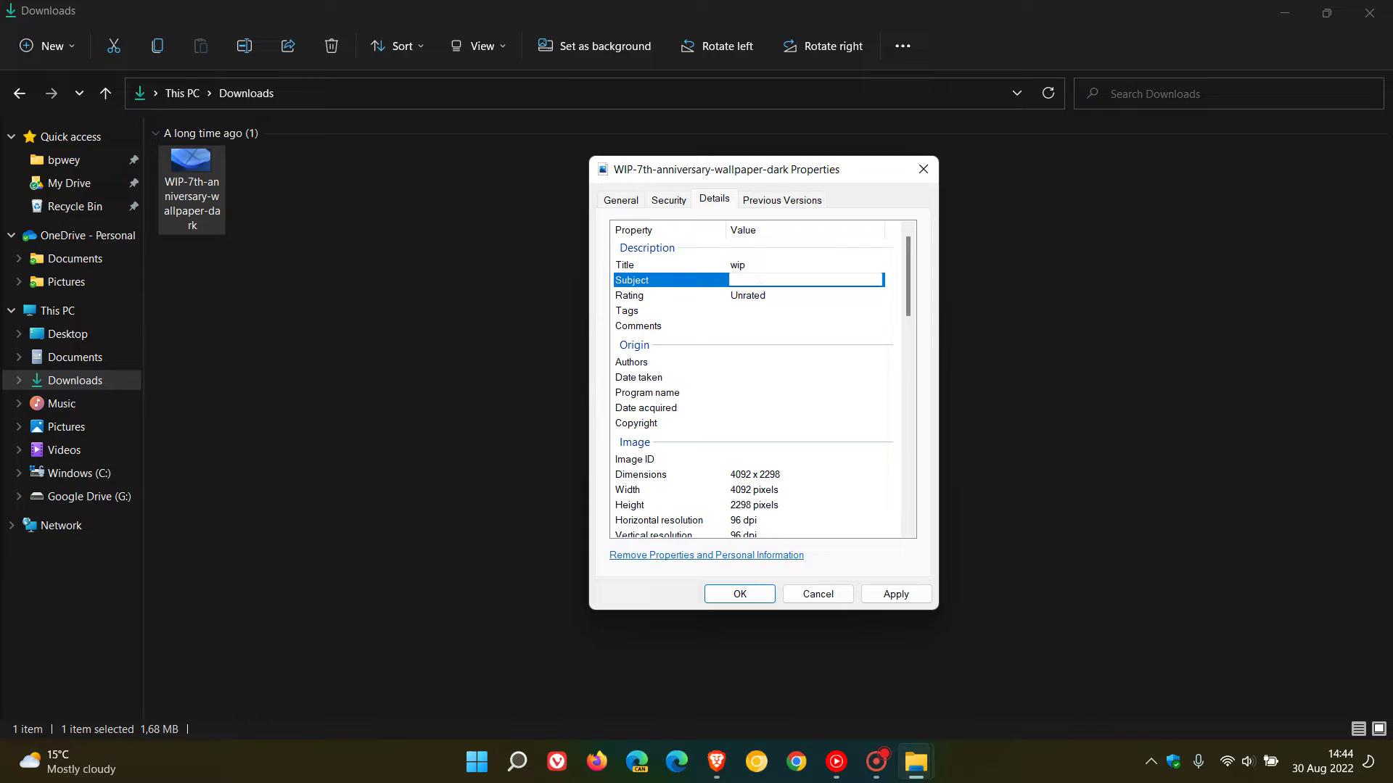
pyautogui.click(762, 312)
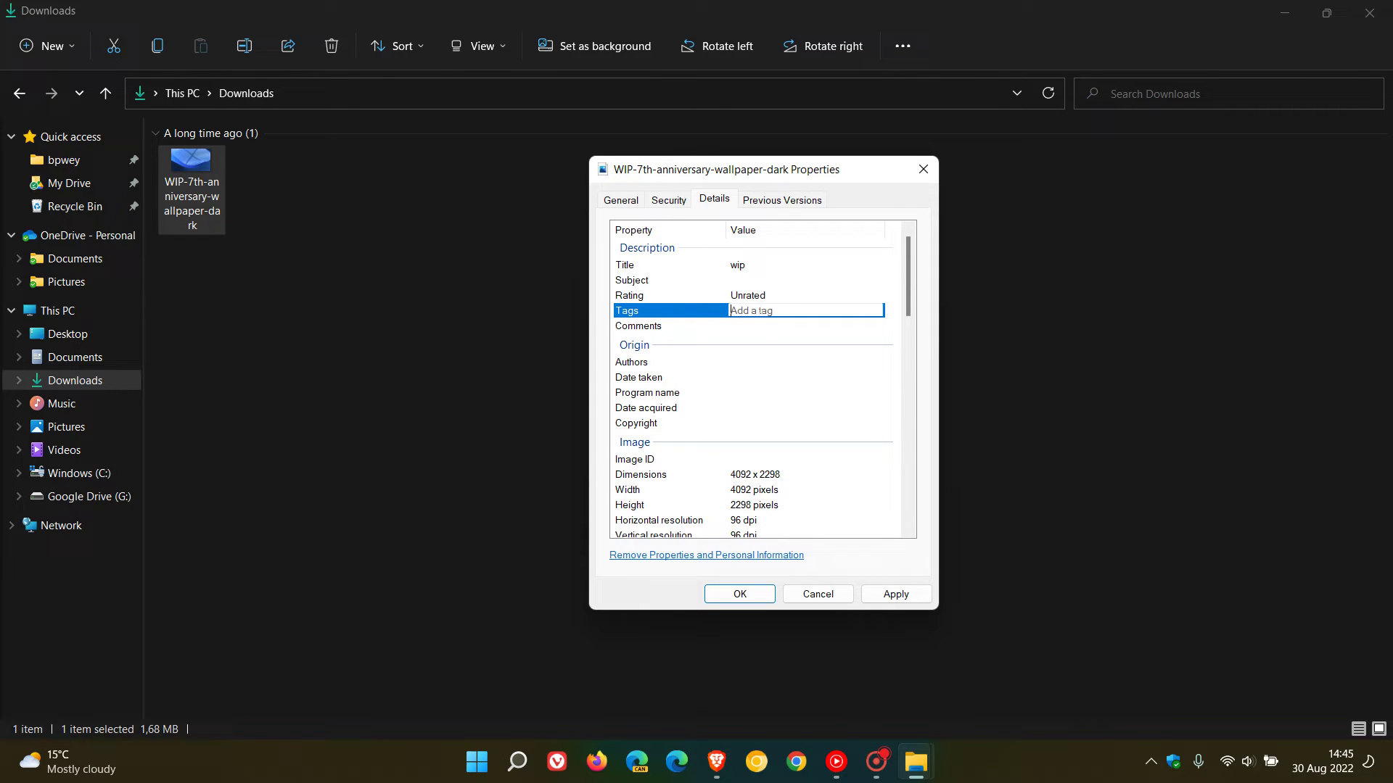
pyautogui.click(762, 327)
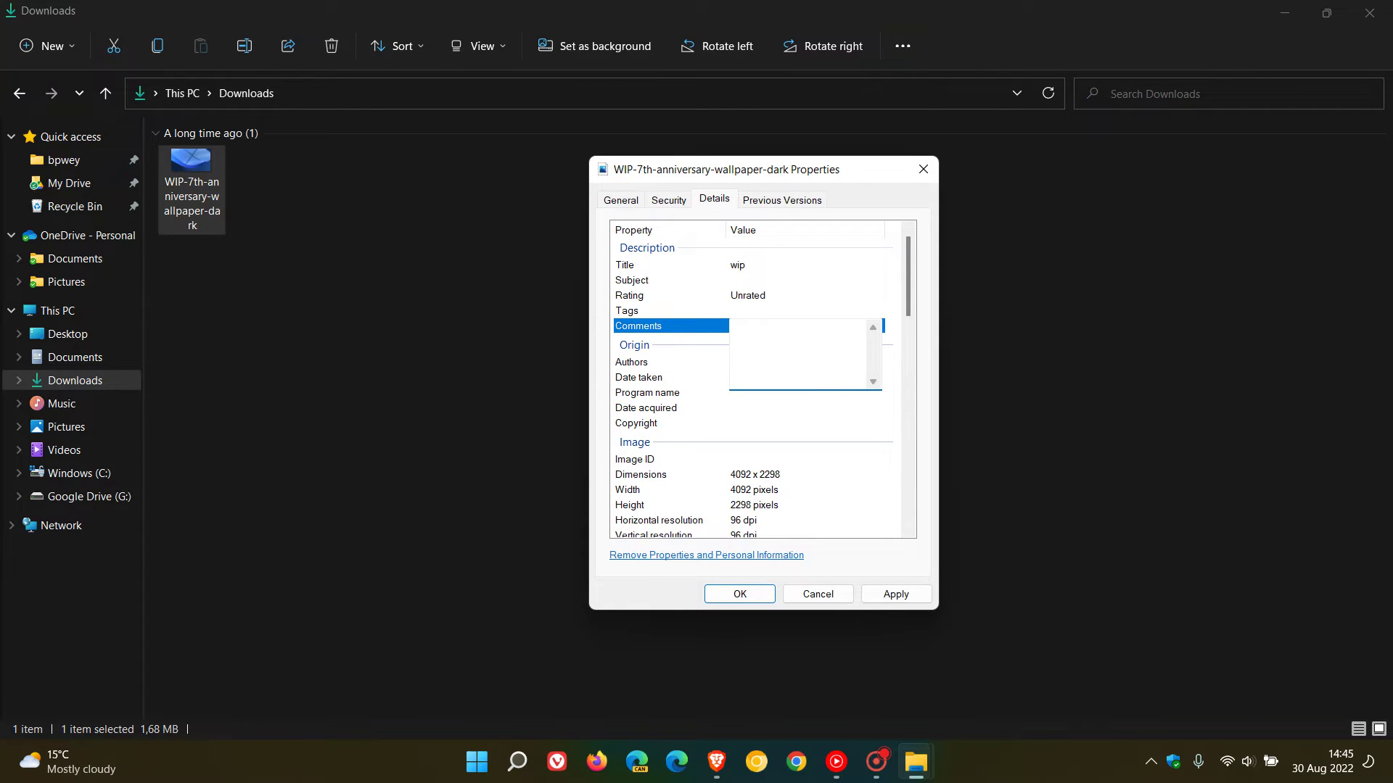
pyautogui.click(710, 362)
pyautogui.click(710, 363)
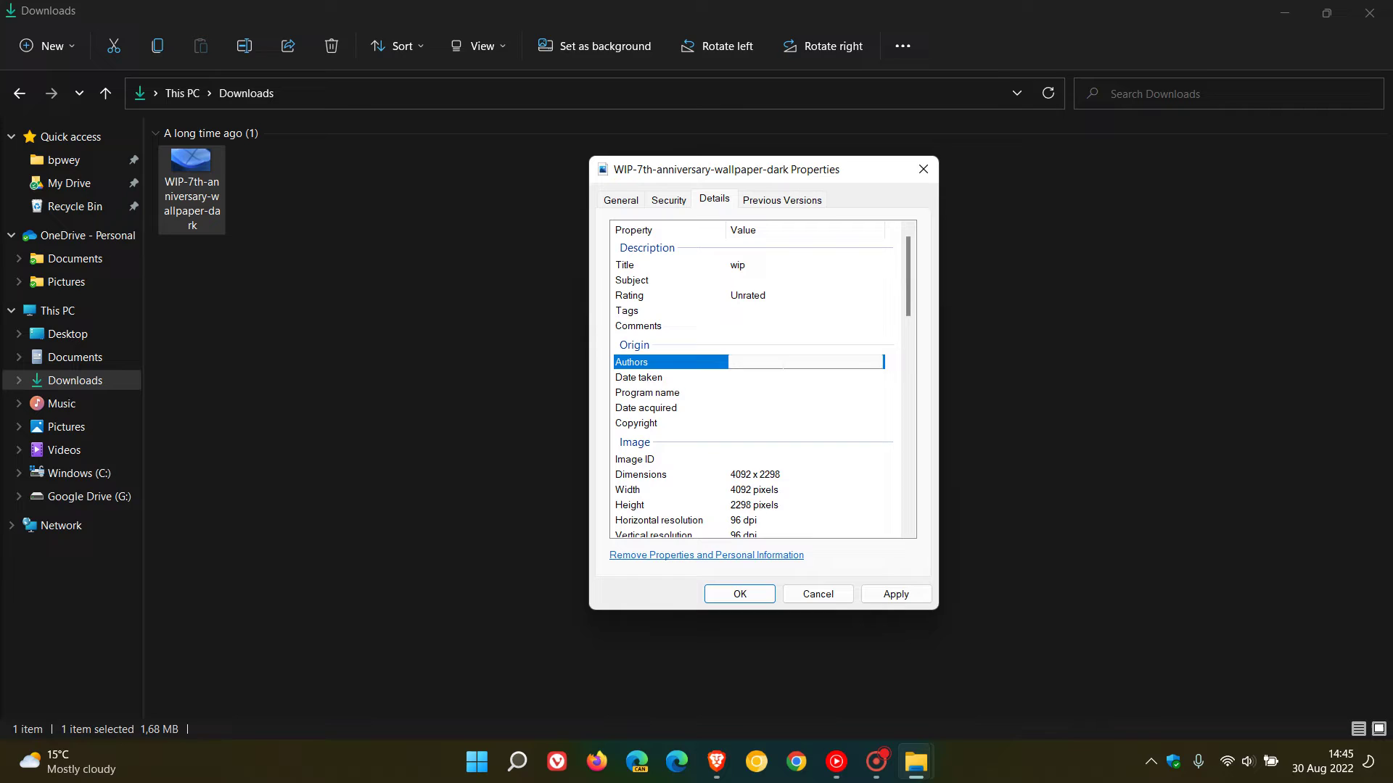
pyautogui.press('Return')
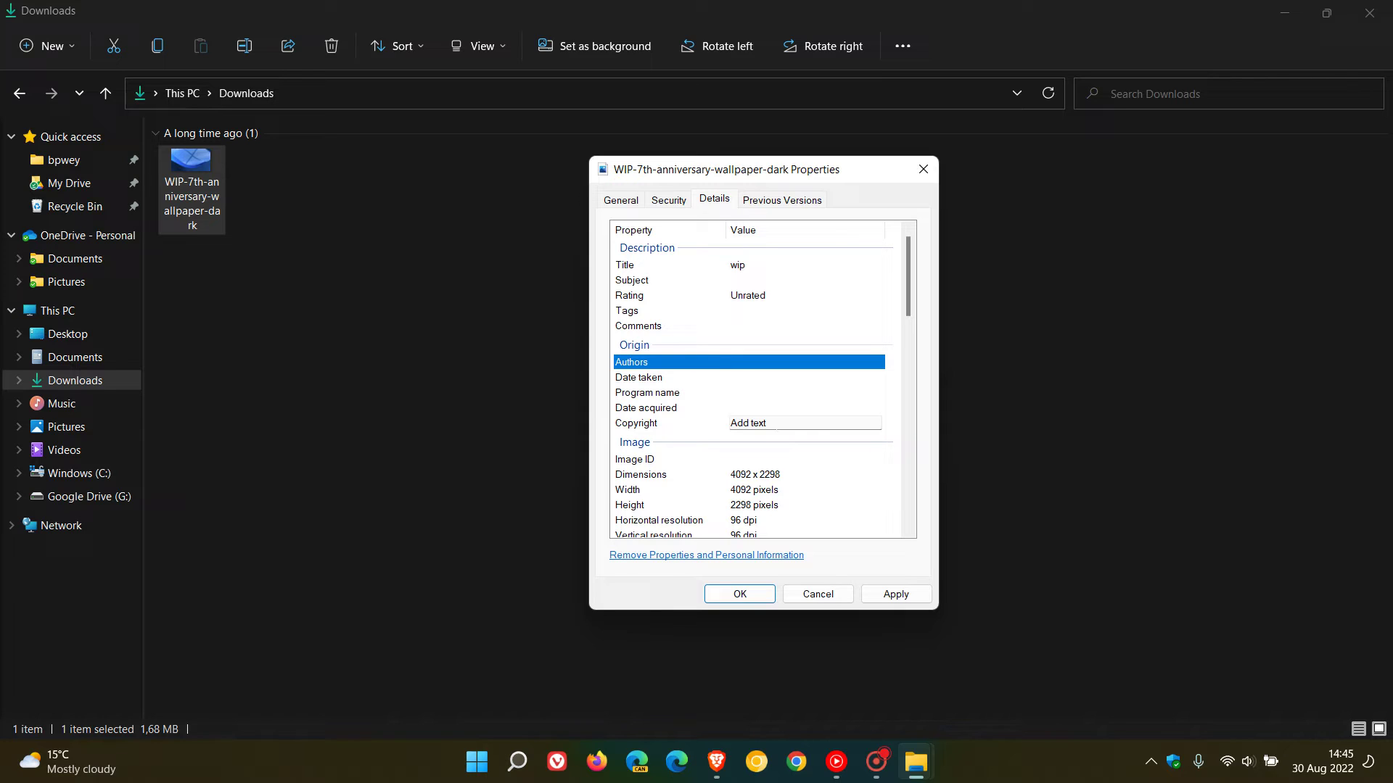
pyautogui.scroll(-2, 795, 423)
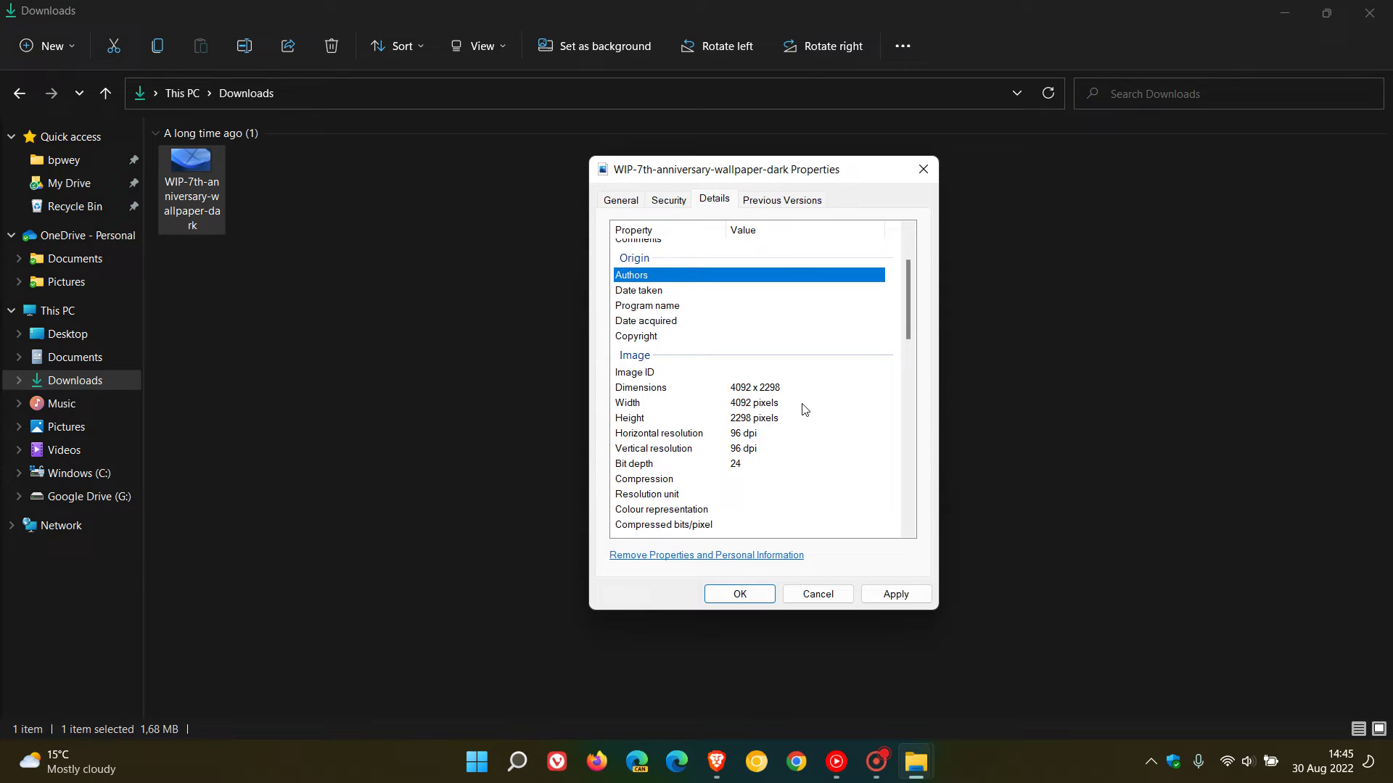
pyautogui.click(765, 435)
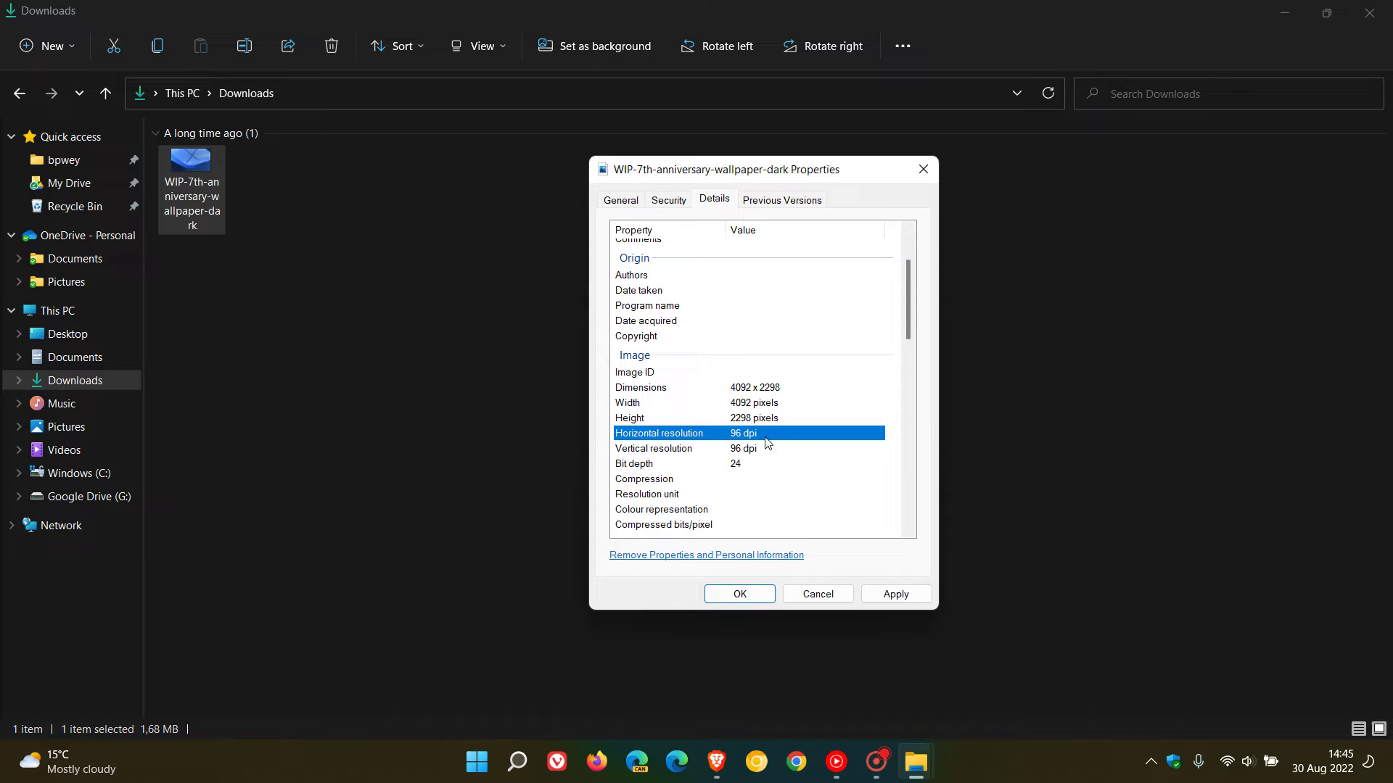
pyautogui.click(766, 480)
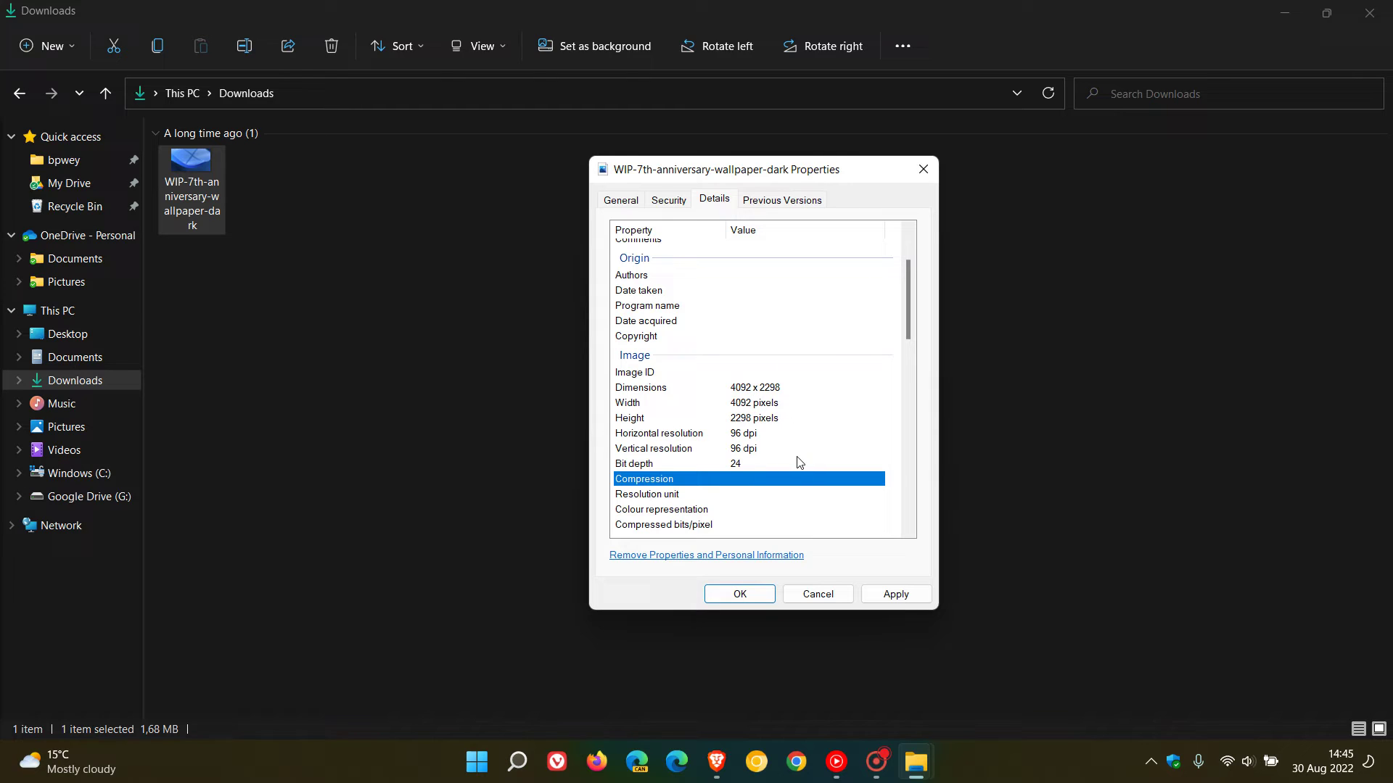
pyautogui.scroll(-4, 800, 418)
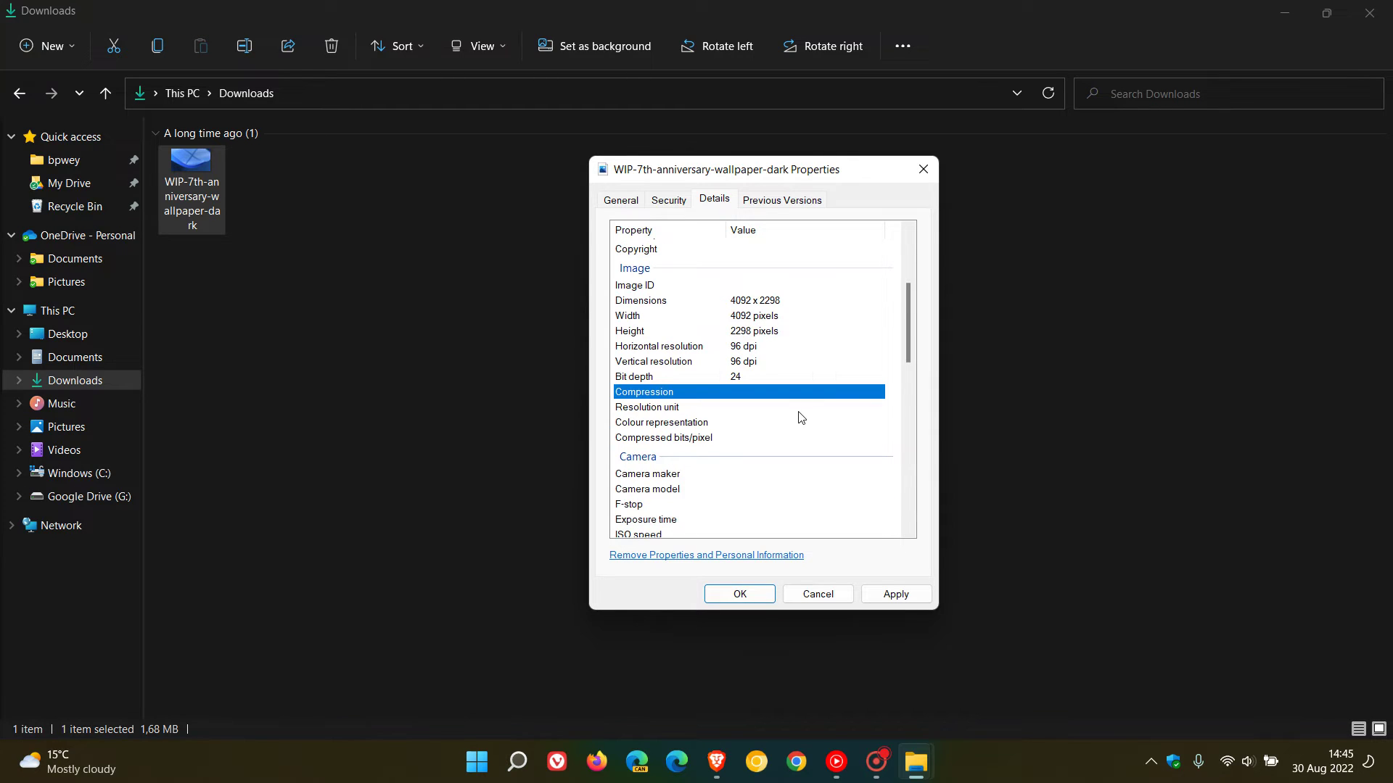
pyautogui.scroll(-1, 800, 417)
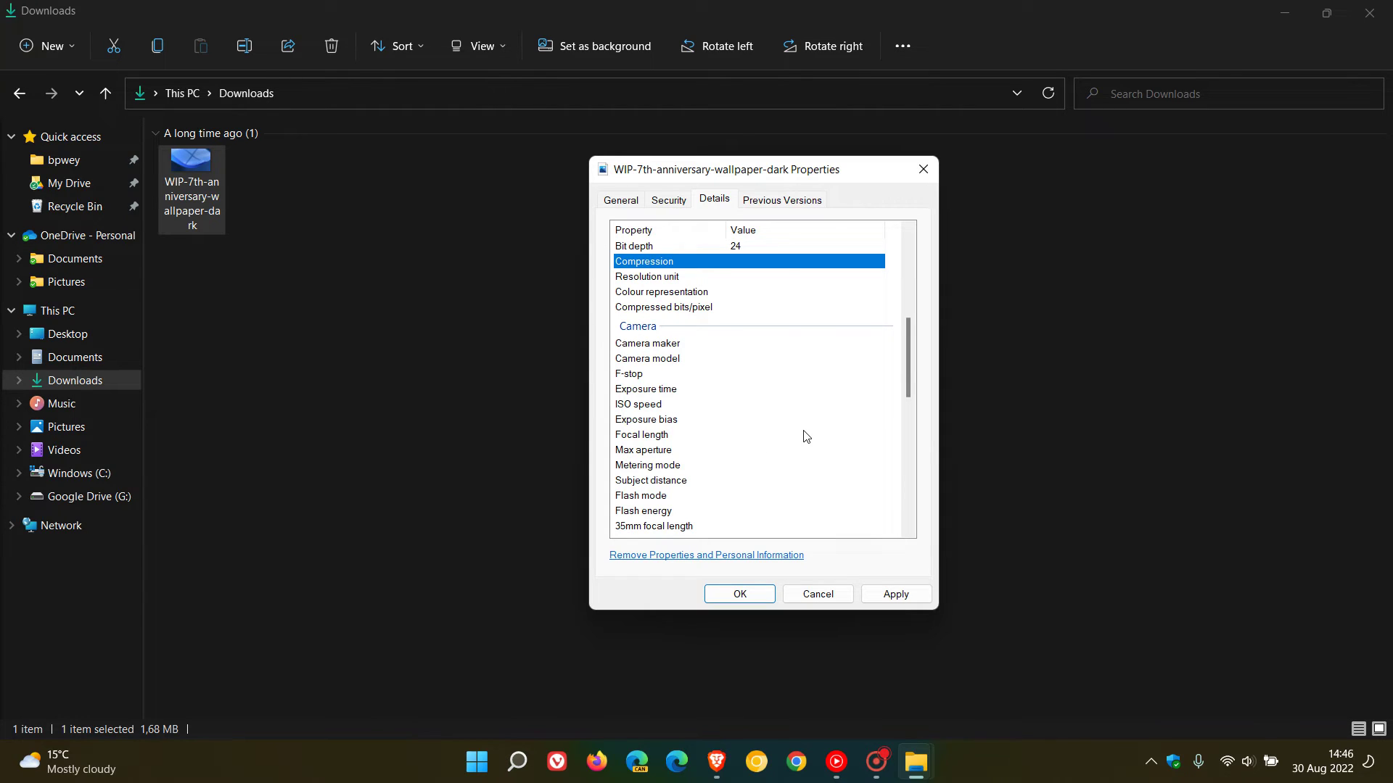
# Scroll down the Details list to check the wallpaper's Date modified value
pyautogui.scroll(-2, 834, 417)
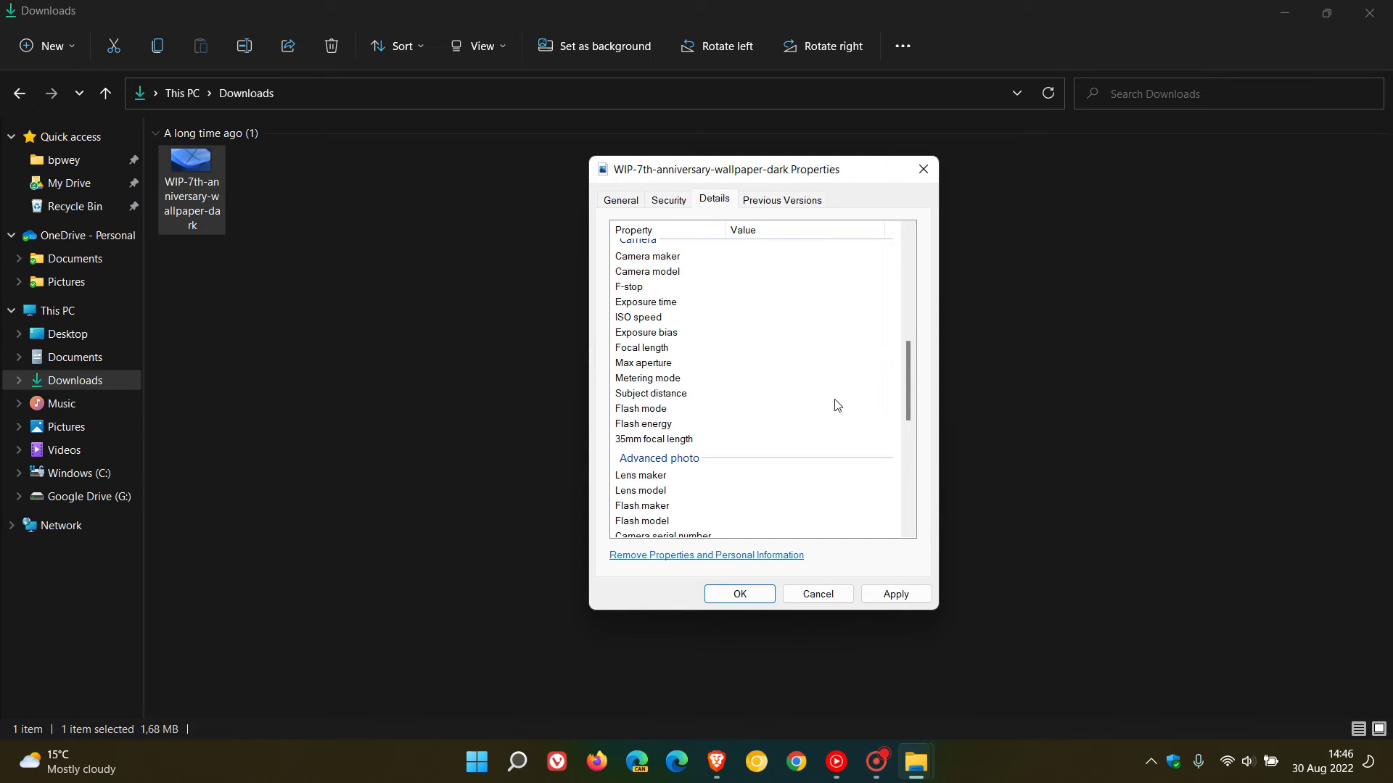
pyautogui.scroll(-3, 817, 373)
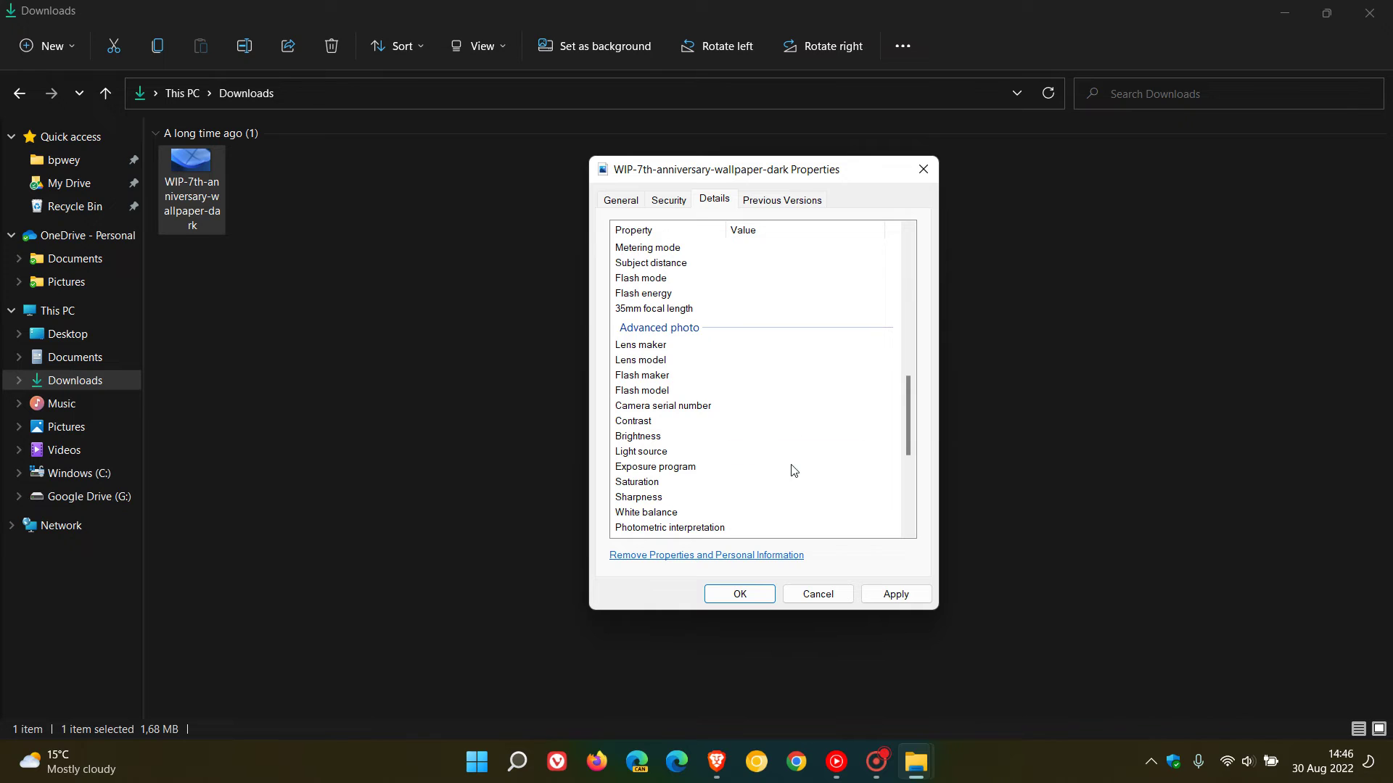
pyautogui.scroll(-1, 796, 434)
pyautogui.scroll(-4, 800, 410)
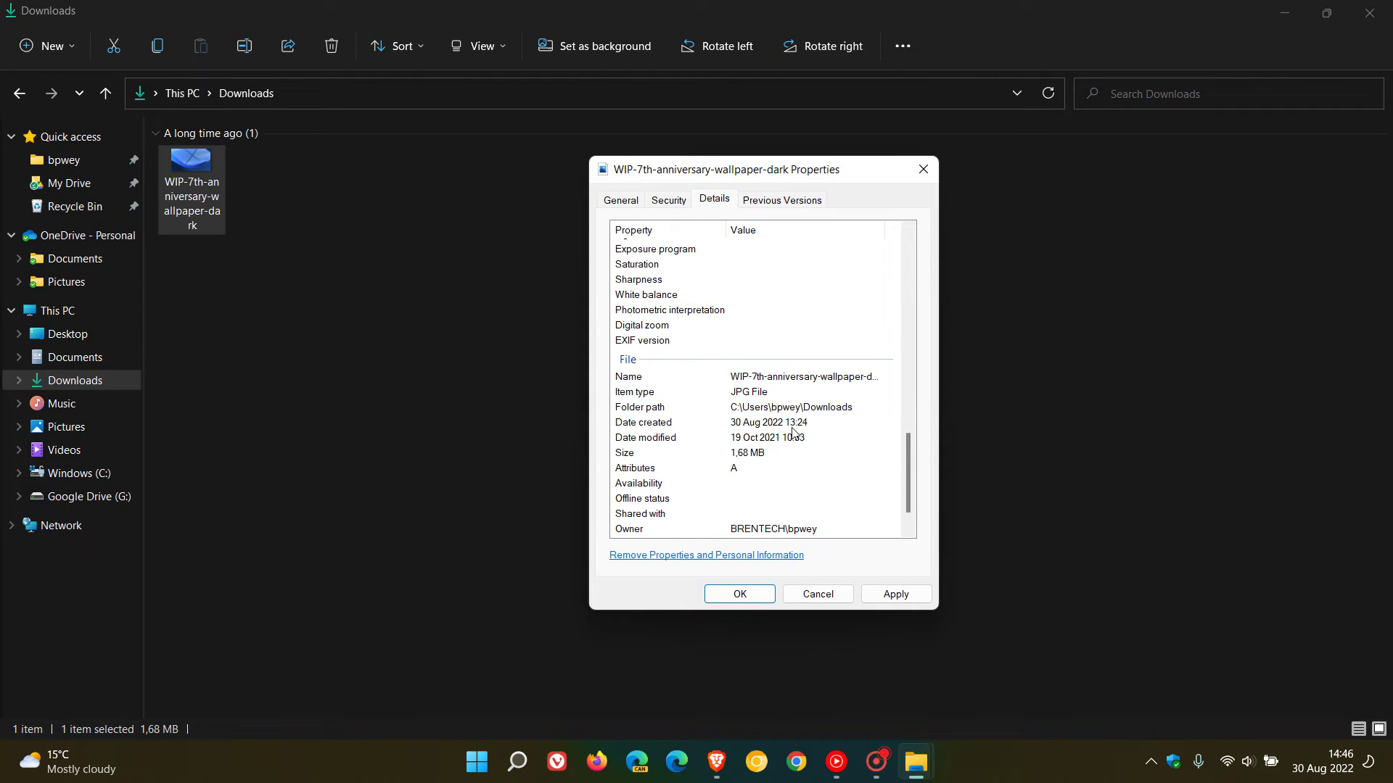
pyautogui.scroll(-1, 795, 434)
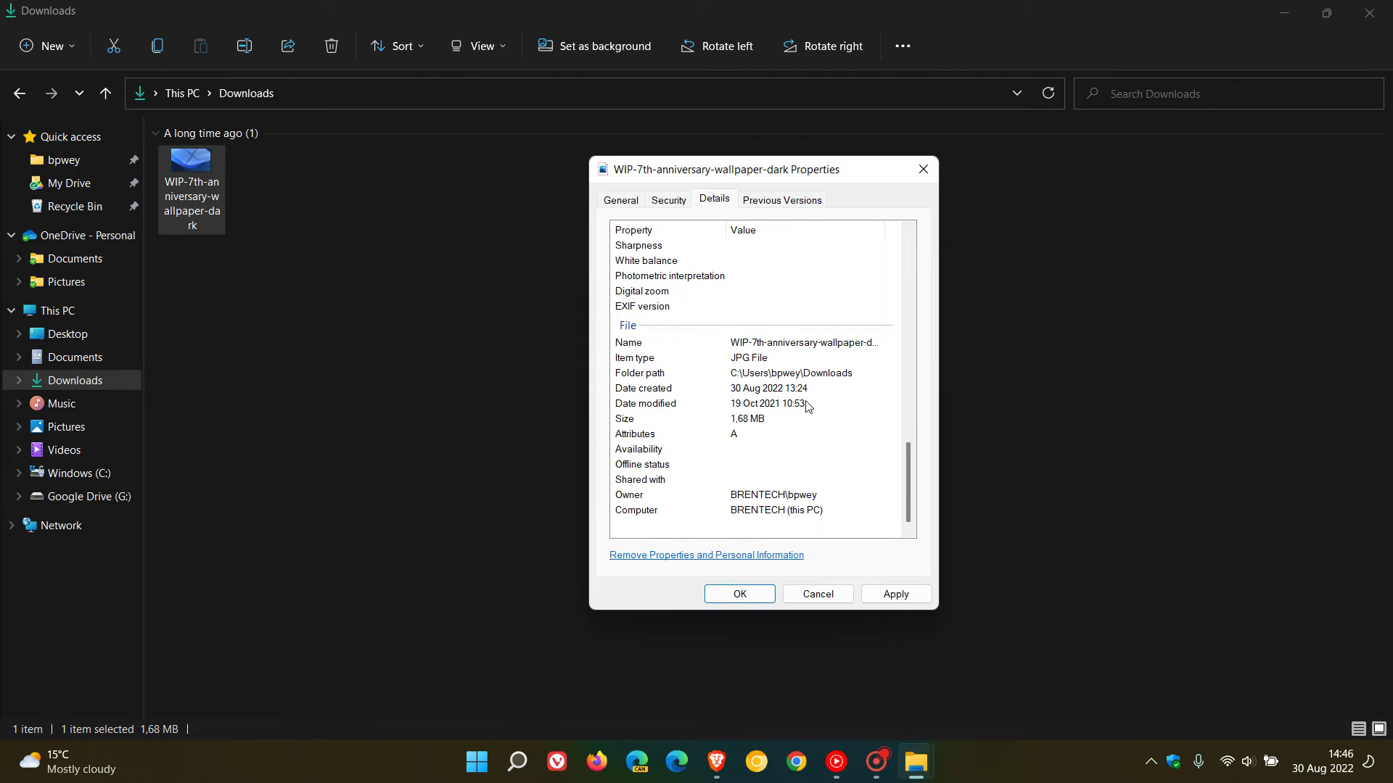
pyautogui.click(808, 405)
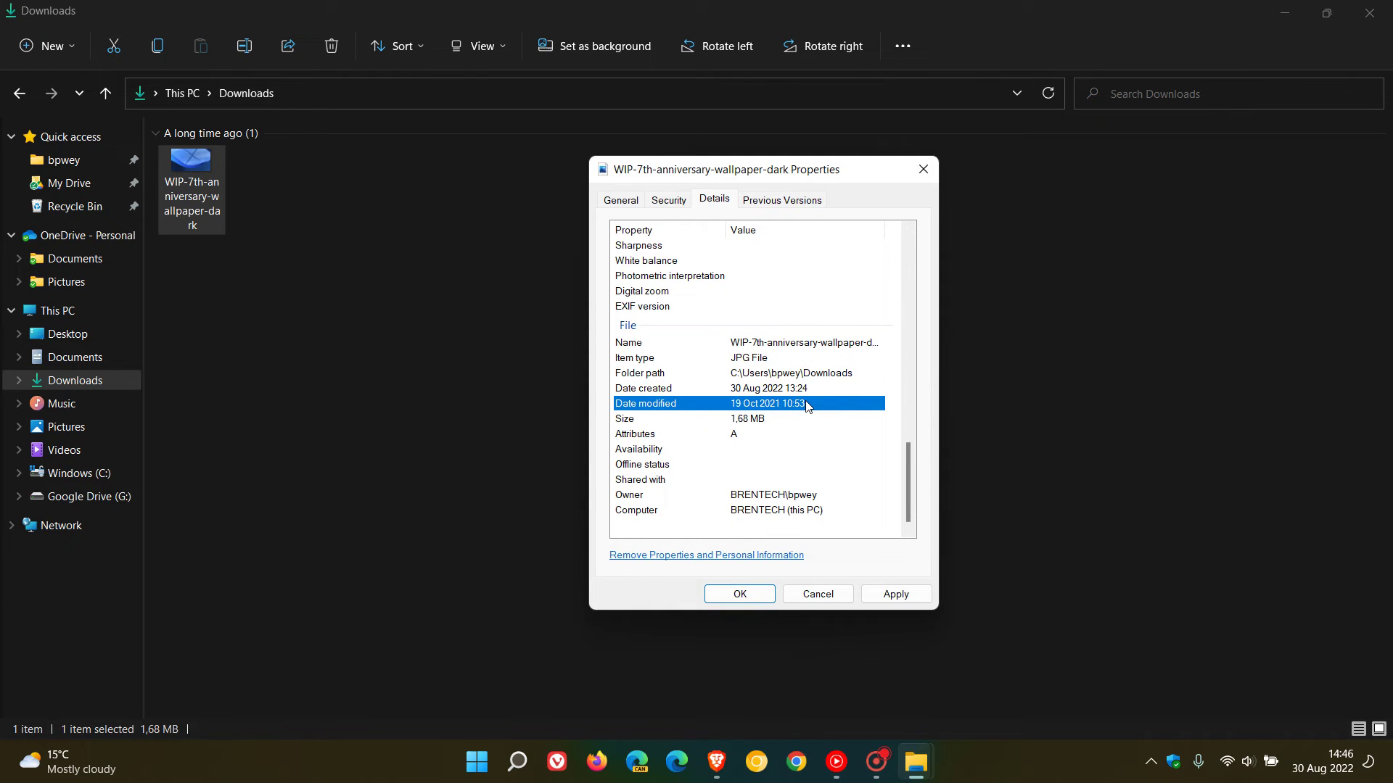
# Apply the metadata edits, then reopen the wallpaper's Properties on the Details page, scrolled down
pyautogui.click(743, 595)
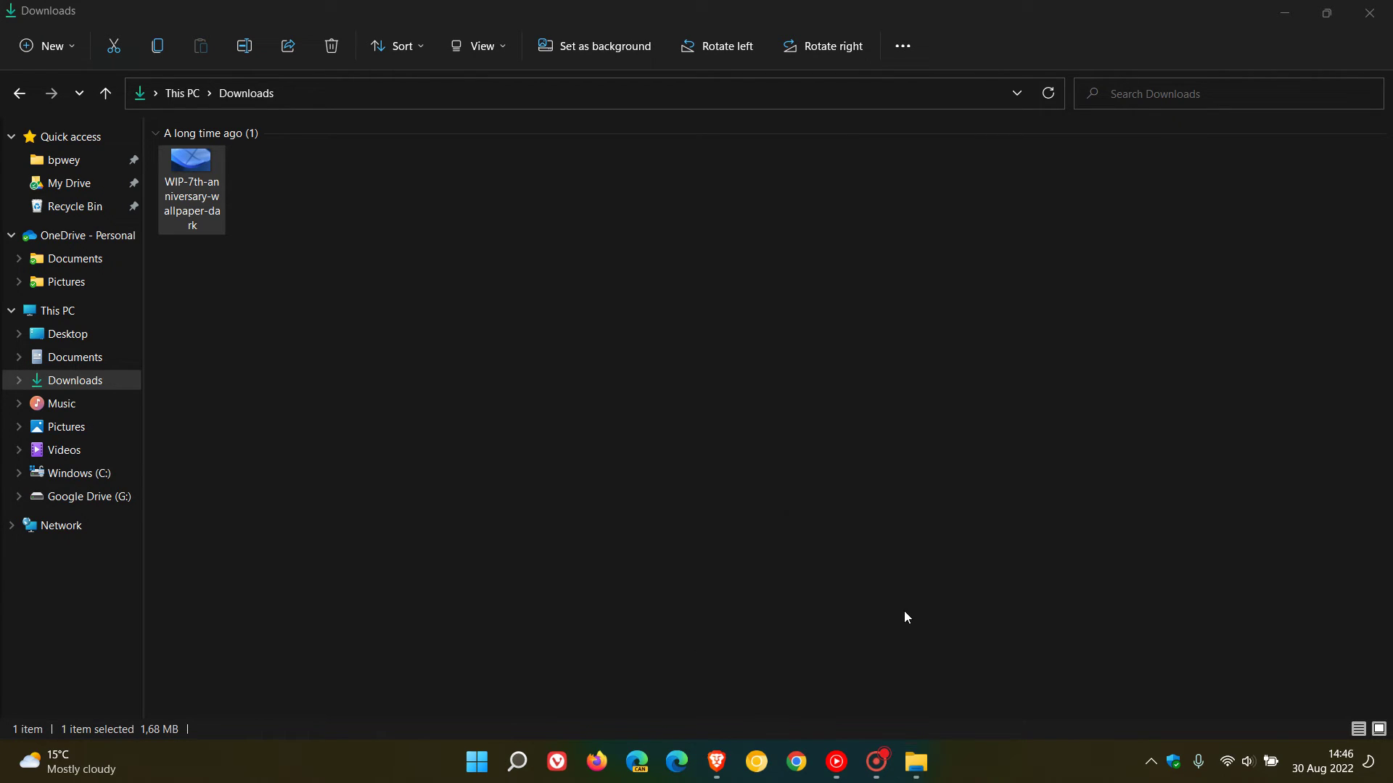
pyautogui.rightClick(196, 174)
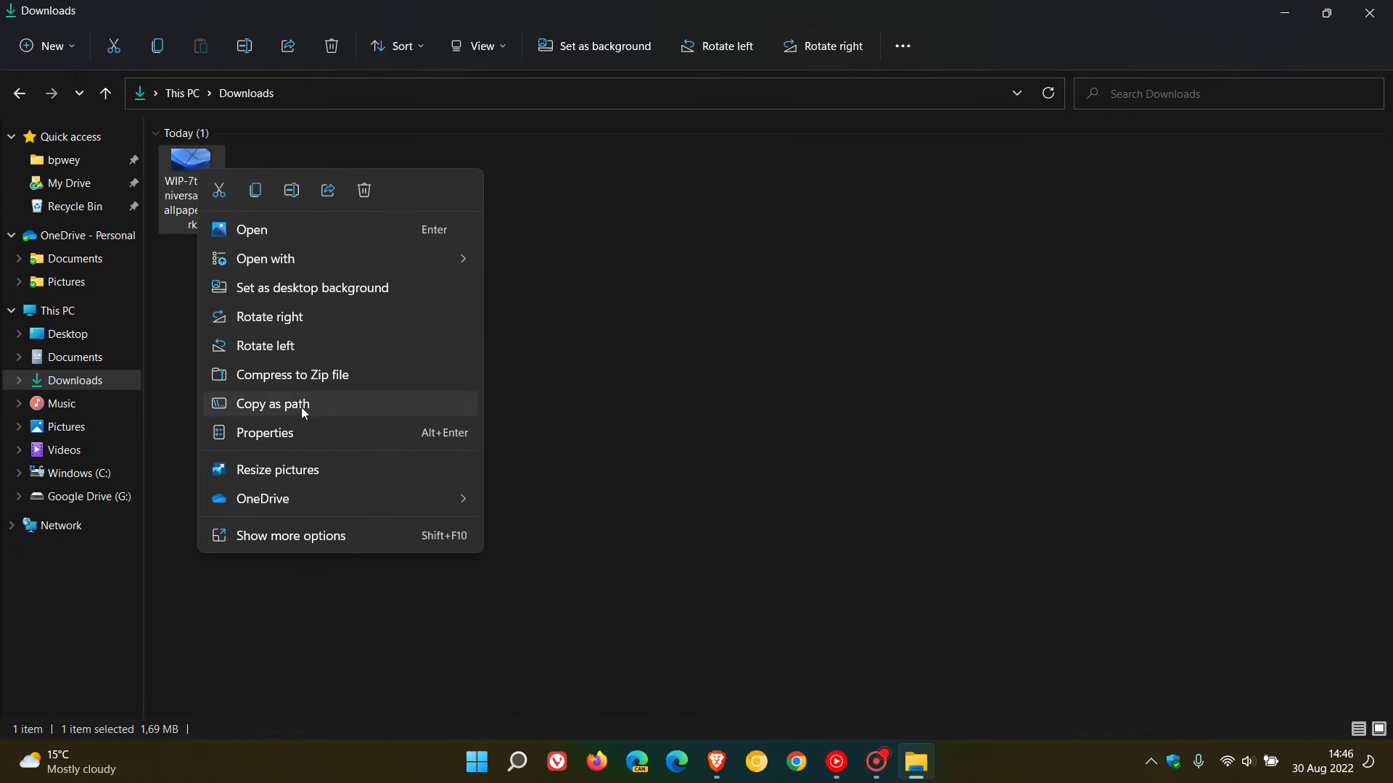
pyautogui.click(306, 432)
pyautogui.moveTo(386, 178); pyautogui.dragTo(784, 243)
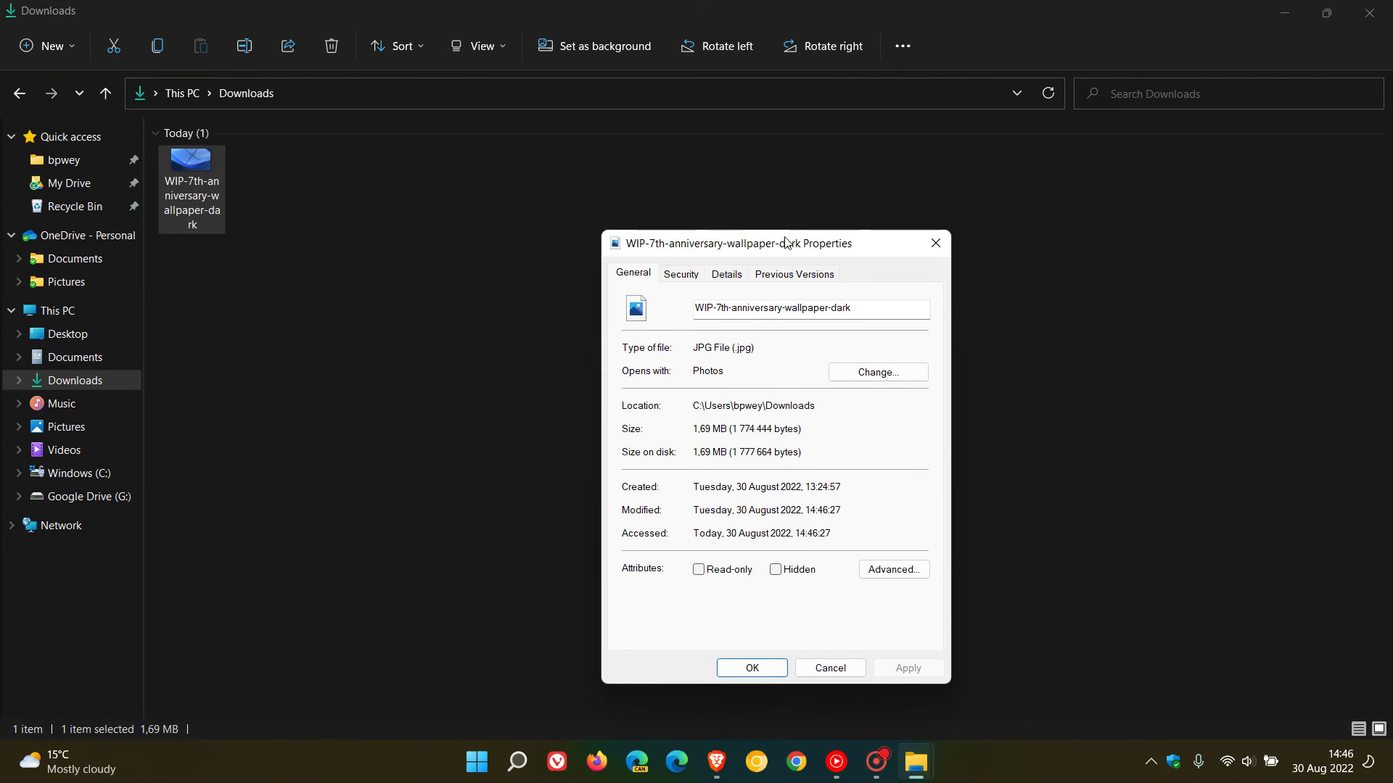
pyautogui.click(734, 274)
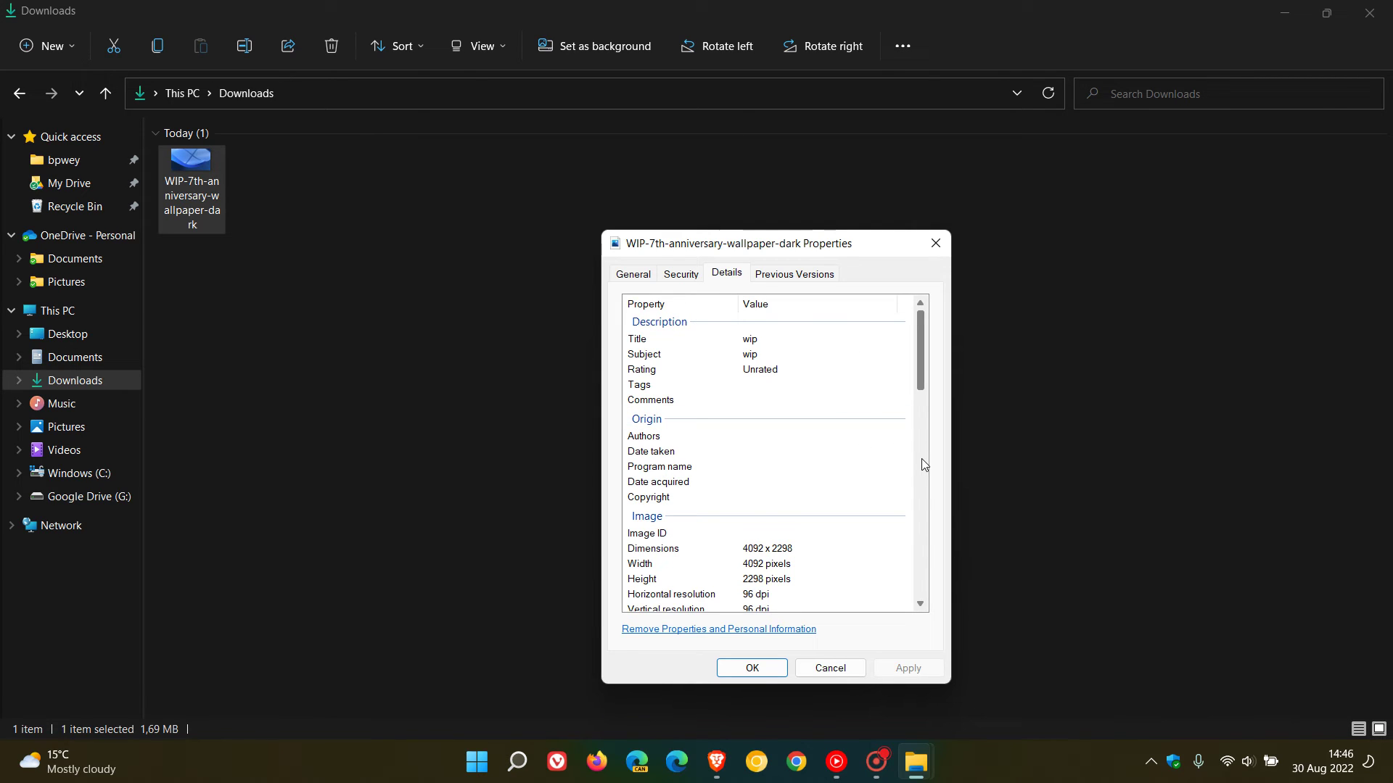
pyautogui.moveTo(919, 370); pyautogui.dragTo(935, 590)
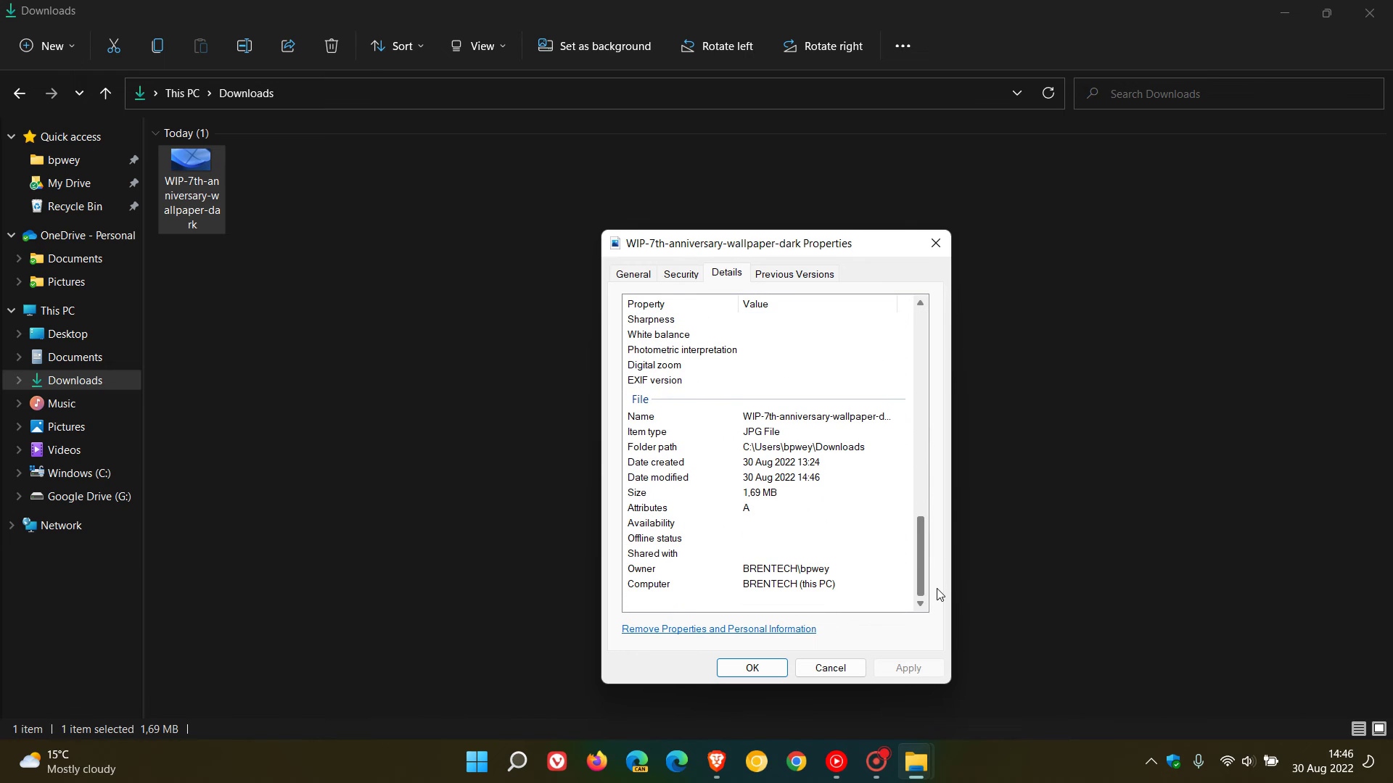
# In Remove Properties, remove from the original file; mark Title, Subject, Program name, Date acquired
pyautogui.click(698, 631)
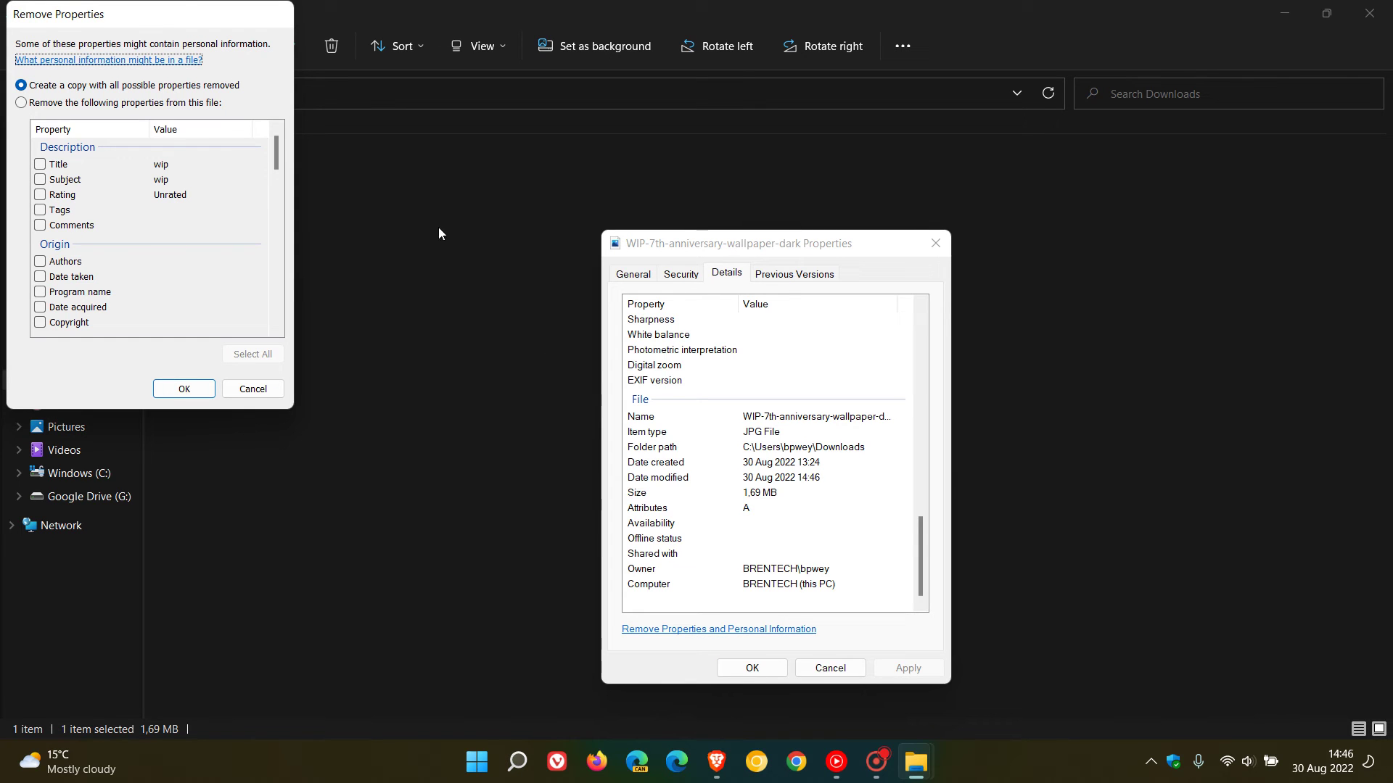
pyautogui.moveTo(171, 12); pyautogui.dragTo(607, 189)
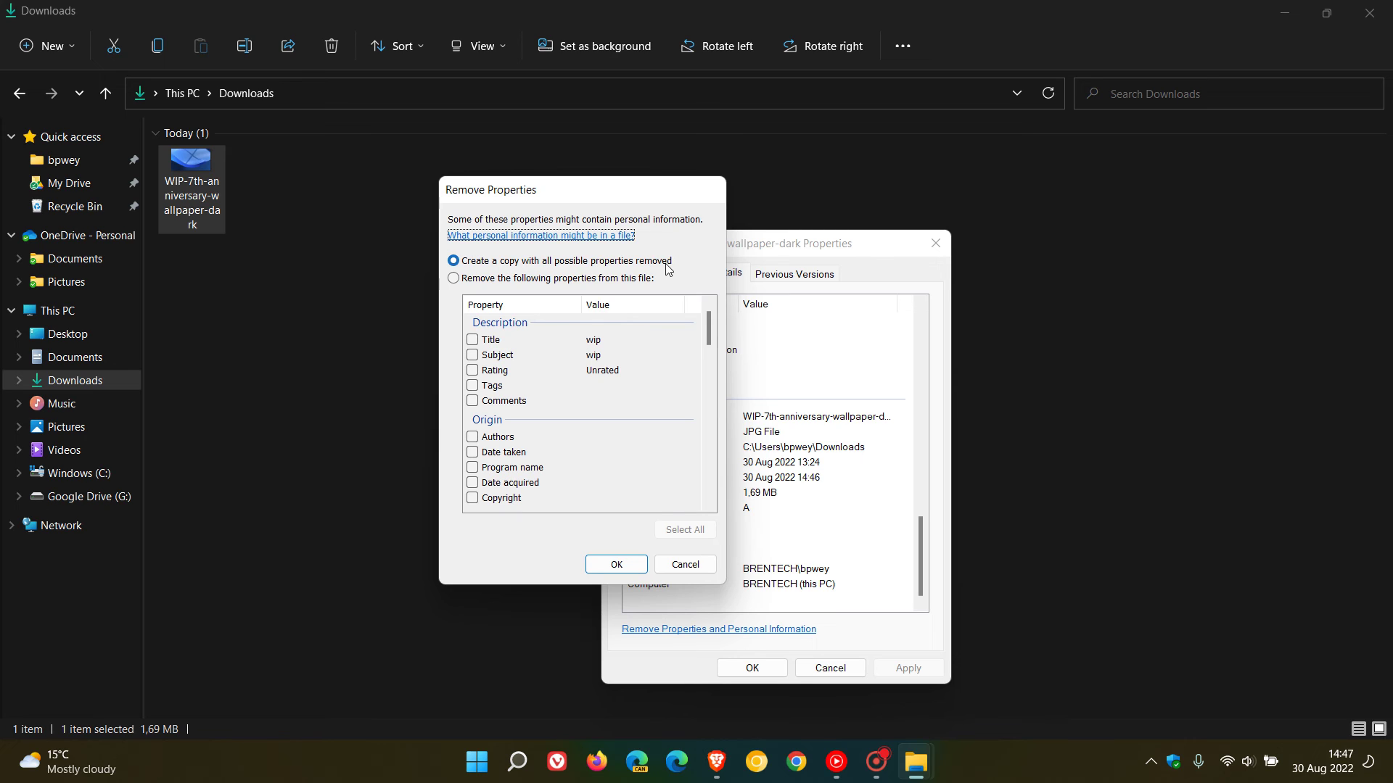
pyautogui.click(454, 282)
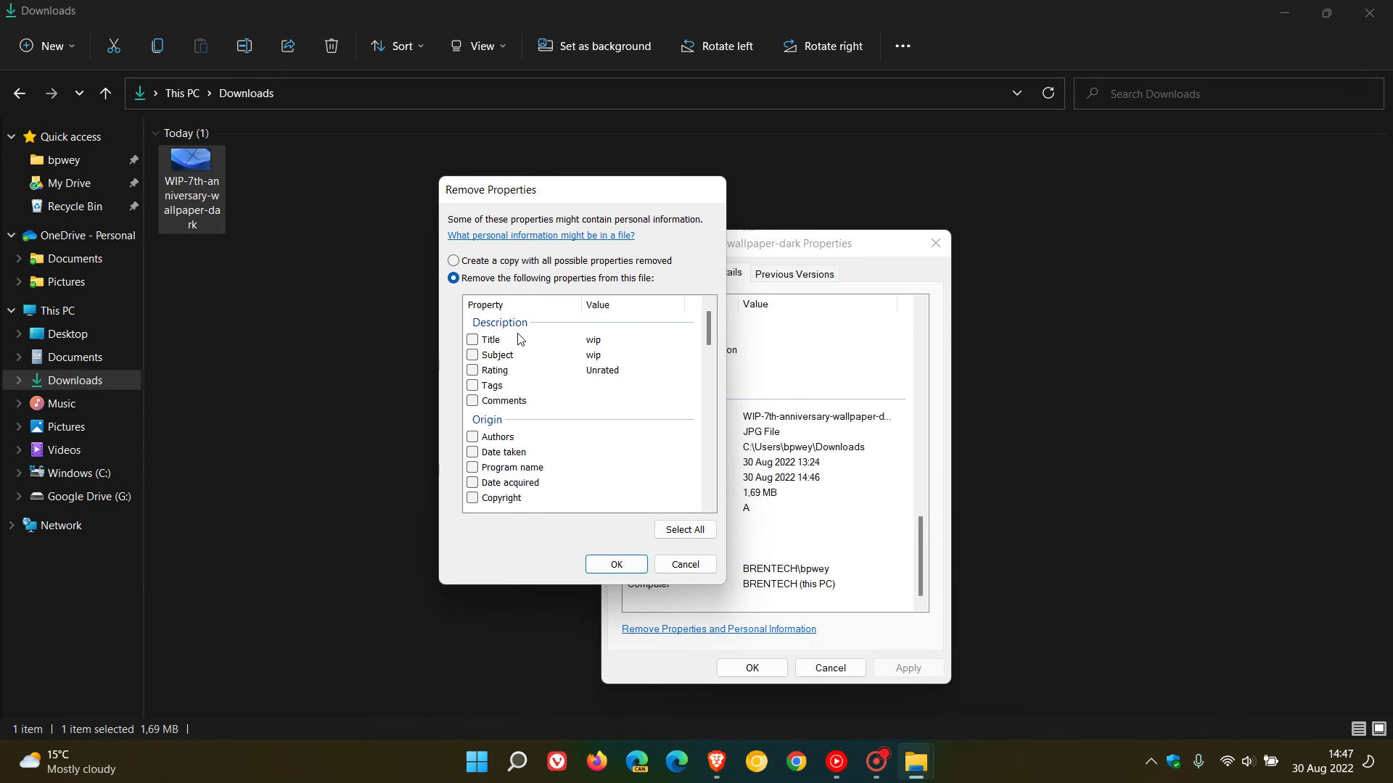
pyautogui.click(472, 340)
pyautogui.click(472, 355)
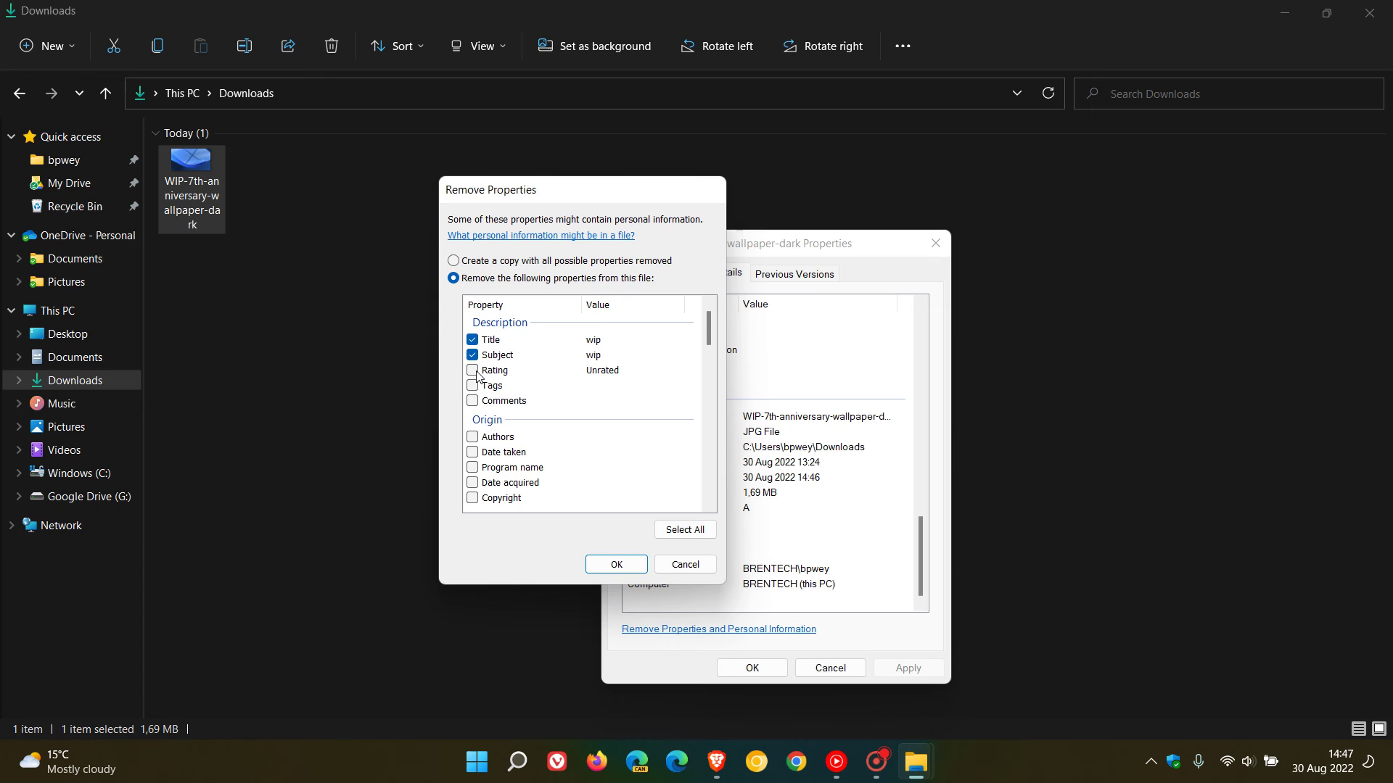
pyautogui.click(476, 468)
pyautogui.click(473, 482)
# Select all listed properties for removal, confirm, and close the Properties dialog
pyautogui.scroll(-4, 662, 375)
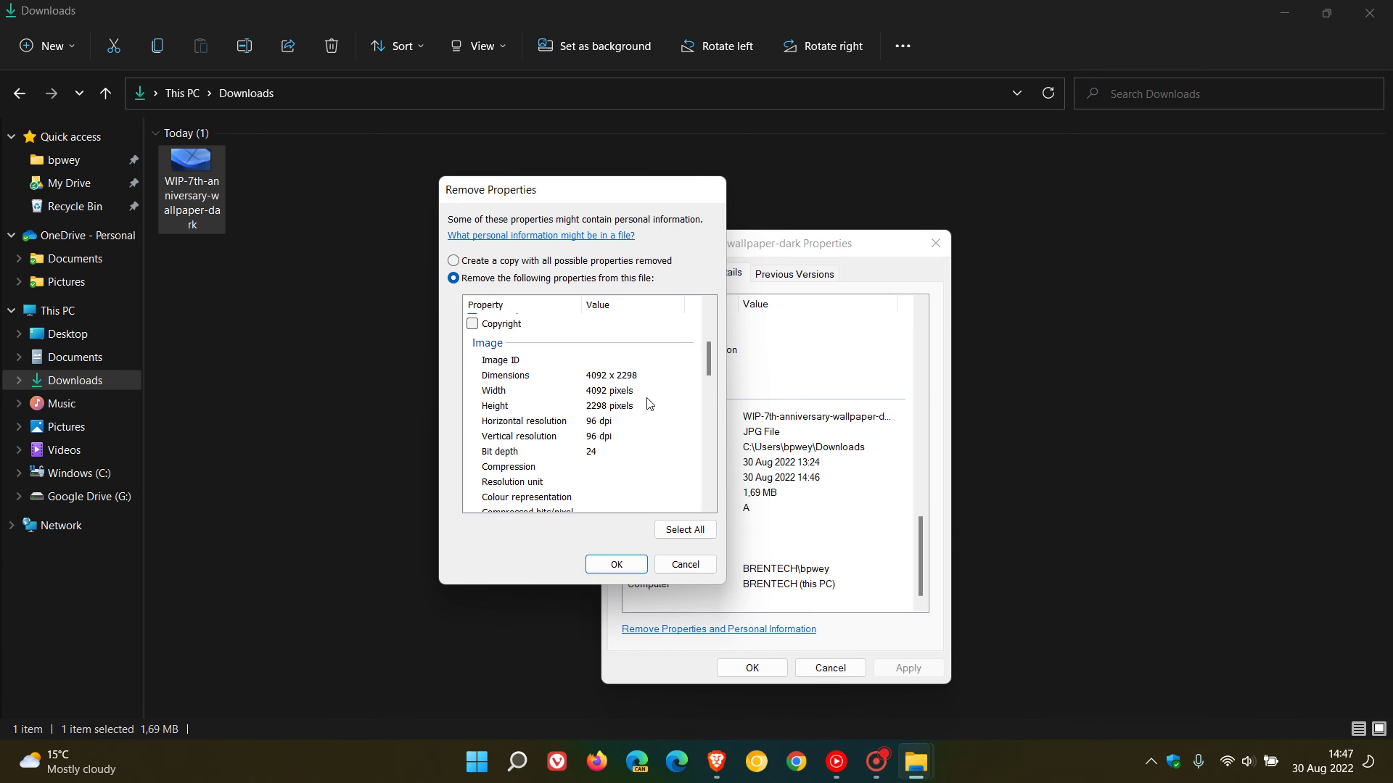
pyautogui.scroll(-3, 650, 404)
pyautogui.scroll(-8, 649, 404)
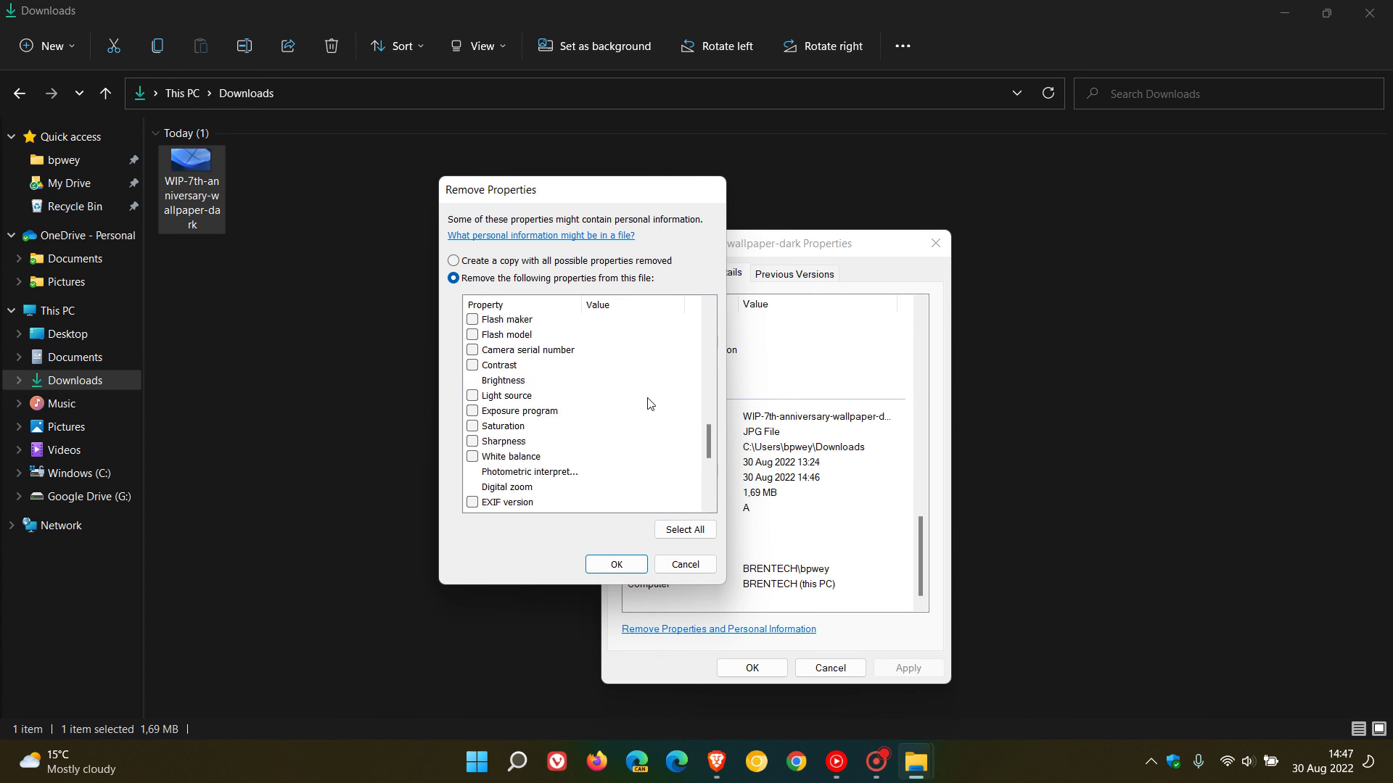
pyautogui.scroll(-2, 648, 404)
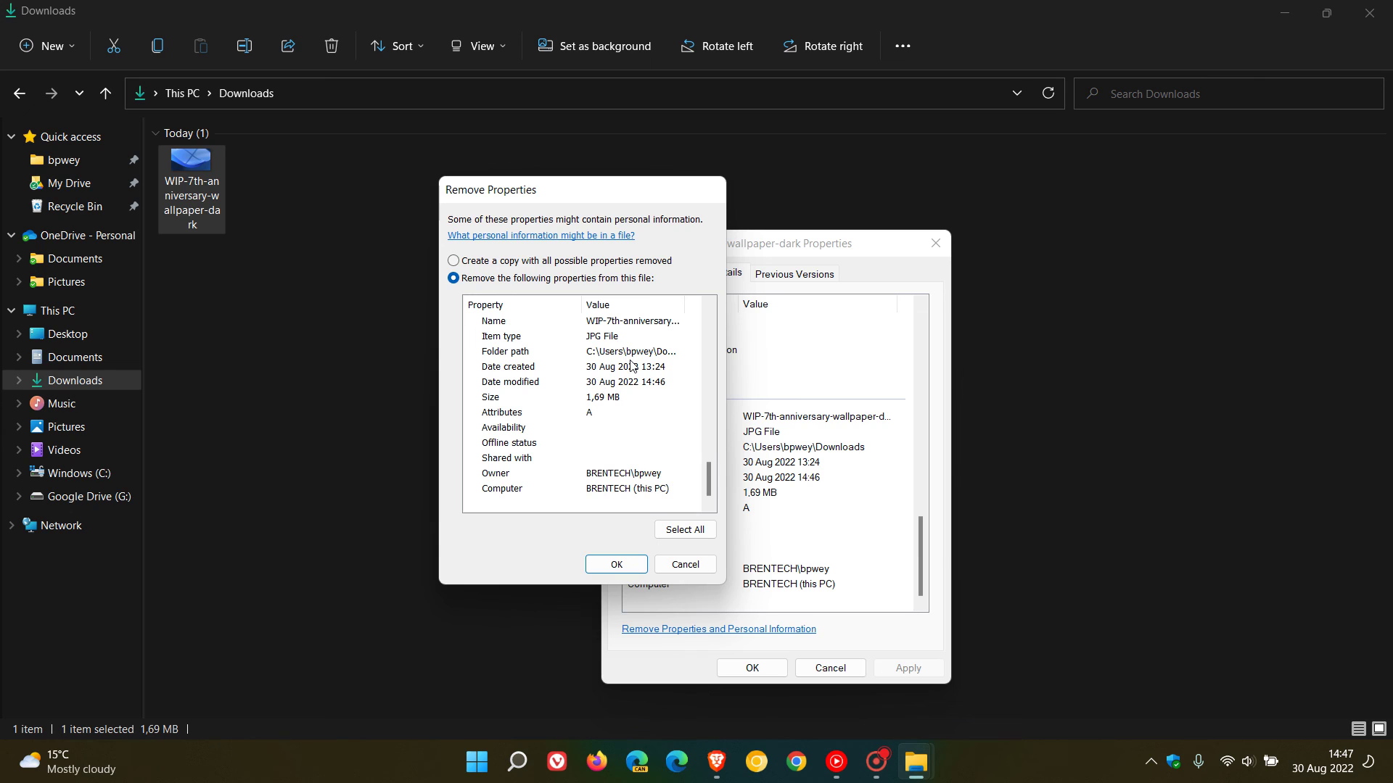
pyautogui.scroll(1, 638, 398)
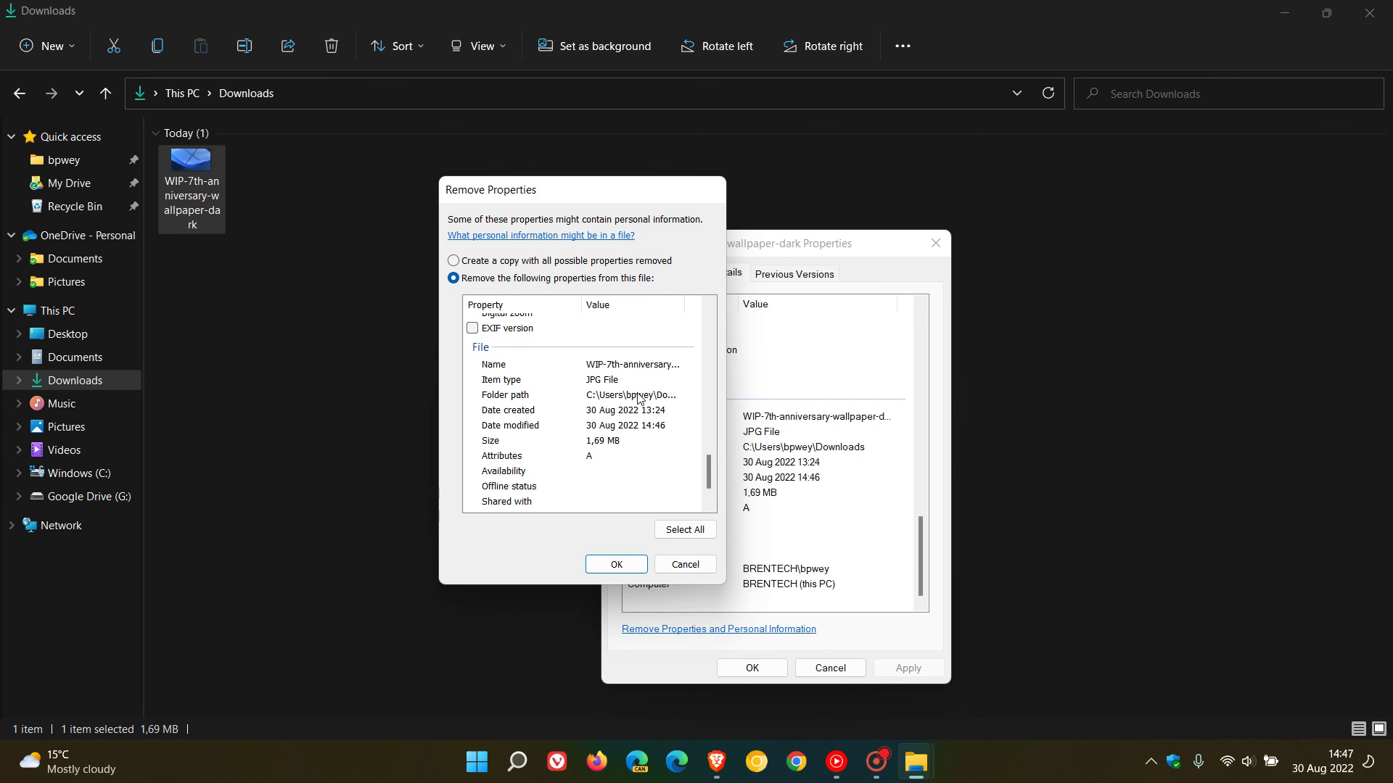
pyautogui.scroll(10, 644, 466)
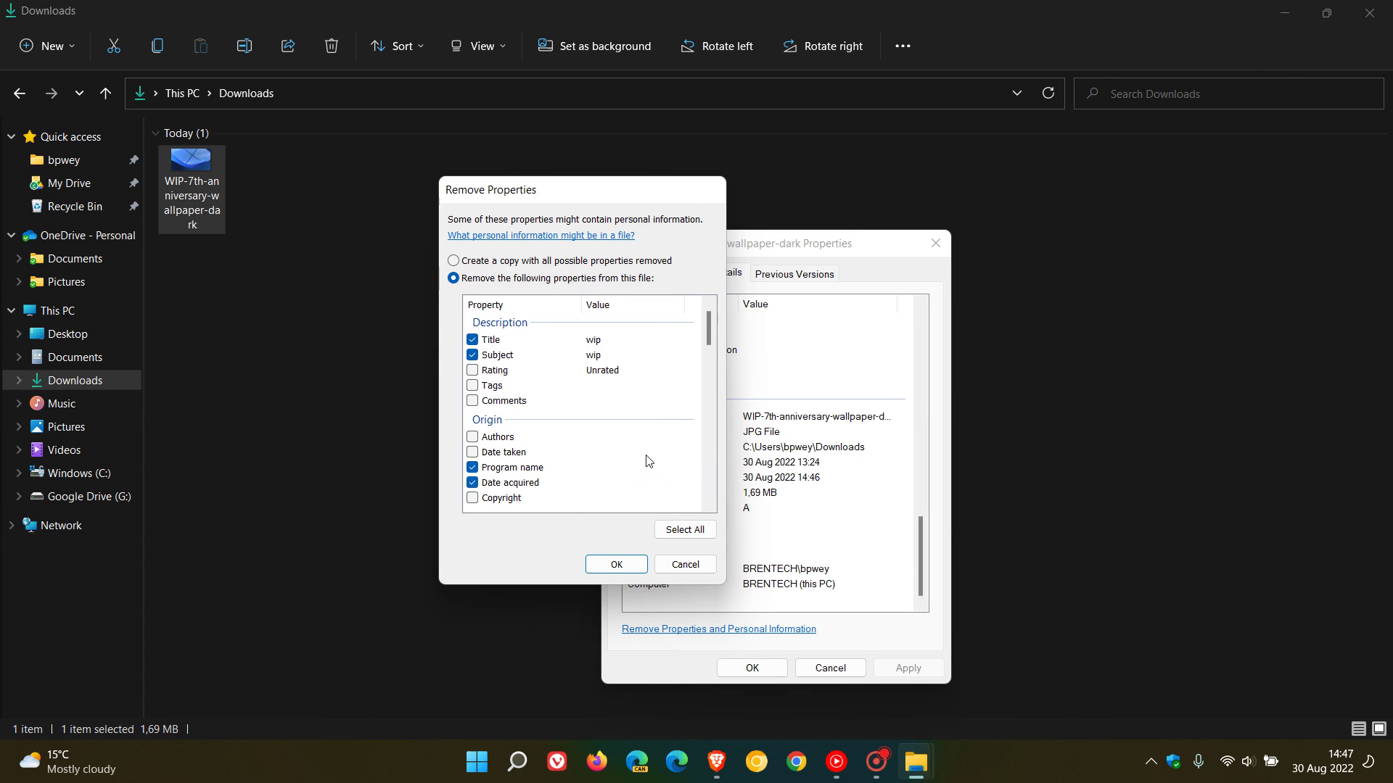
pyautogui.click(701, 535)
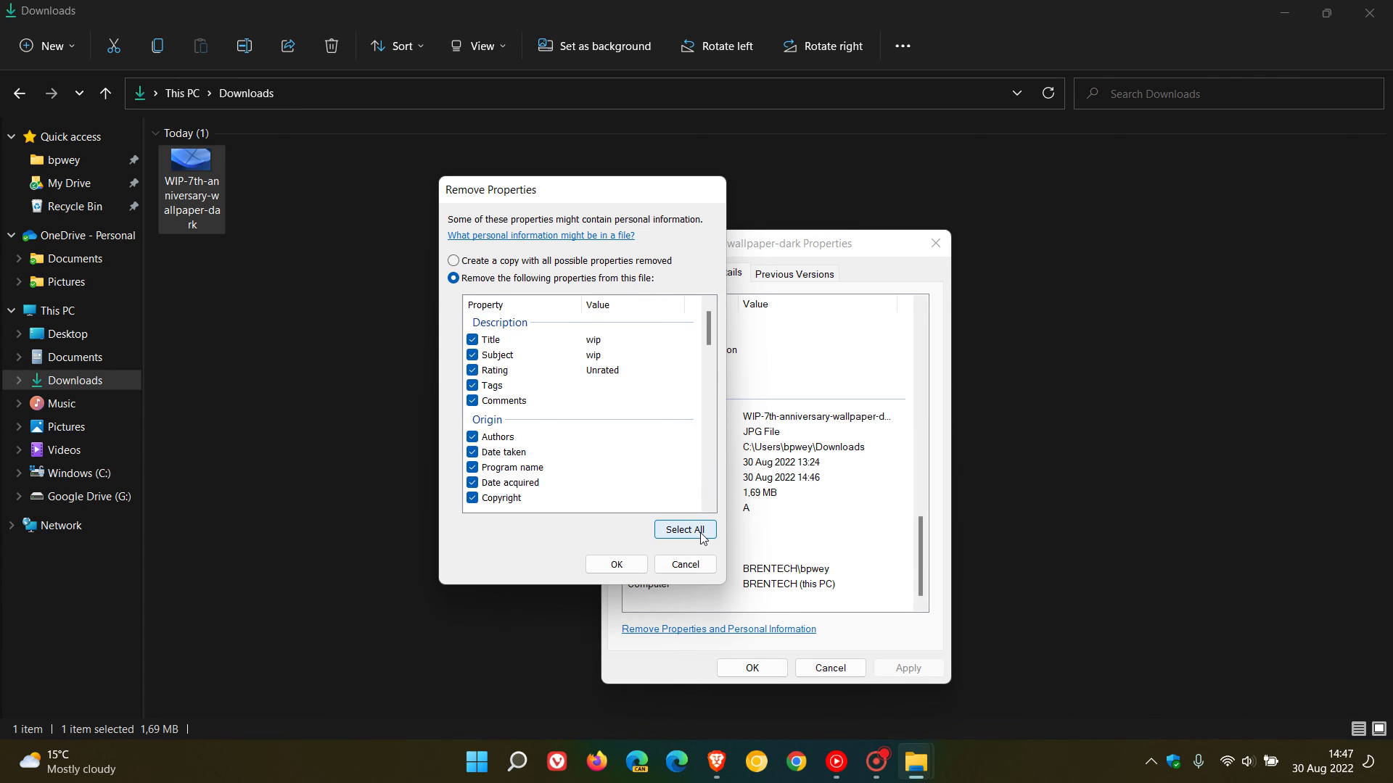
pyautogui.click(620, 564)
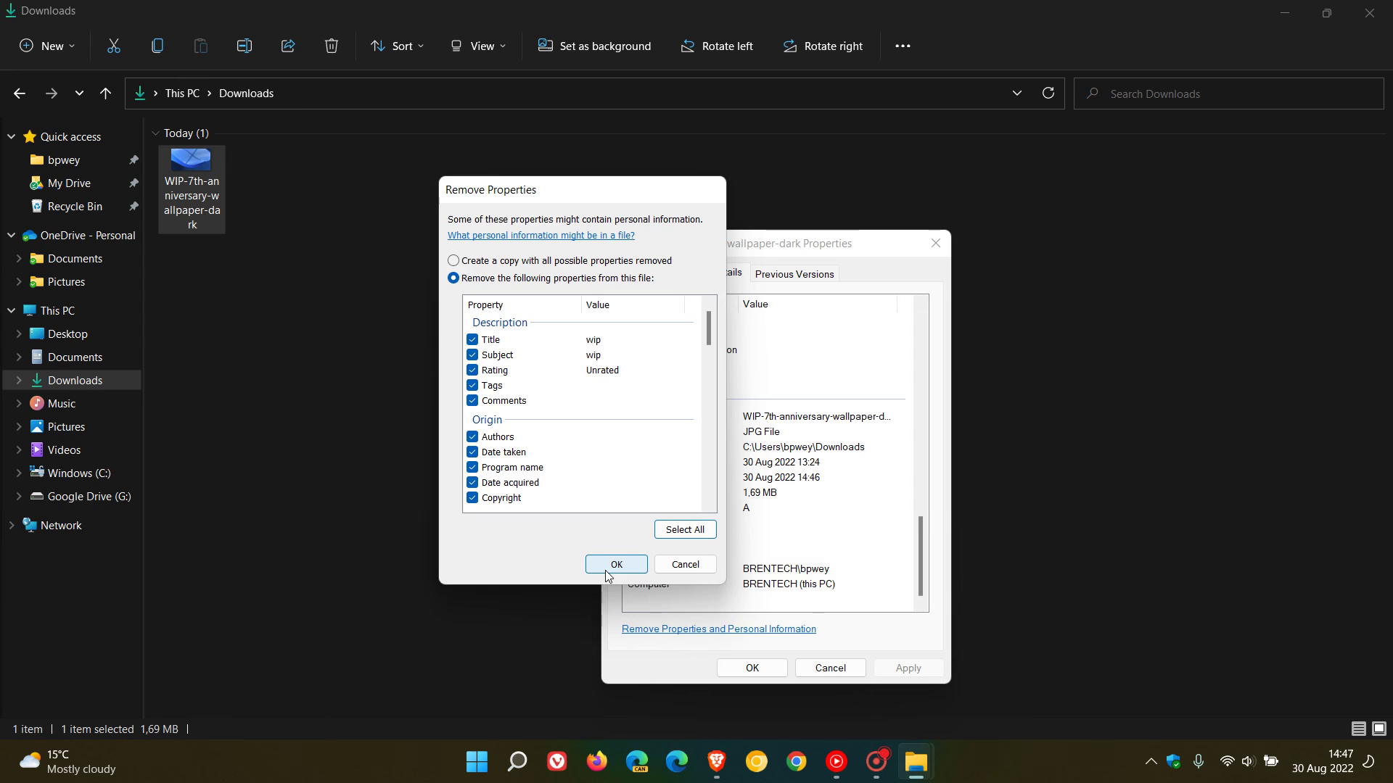
pyautogui.click(762, 670)
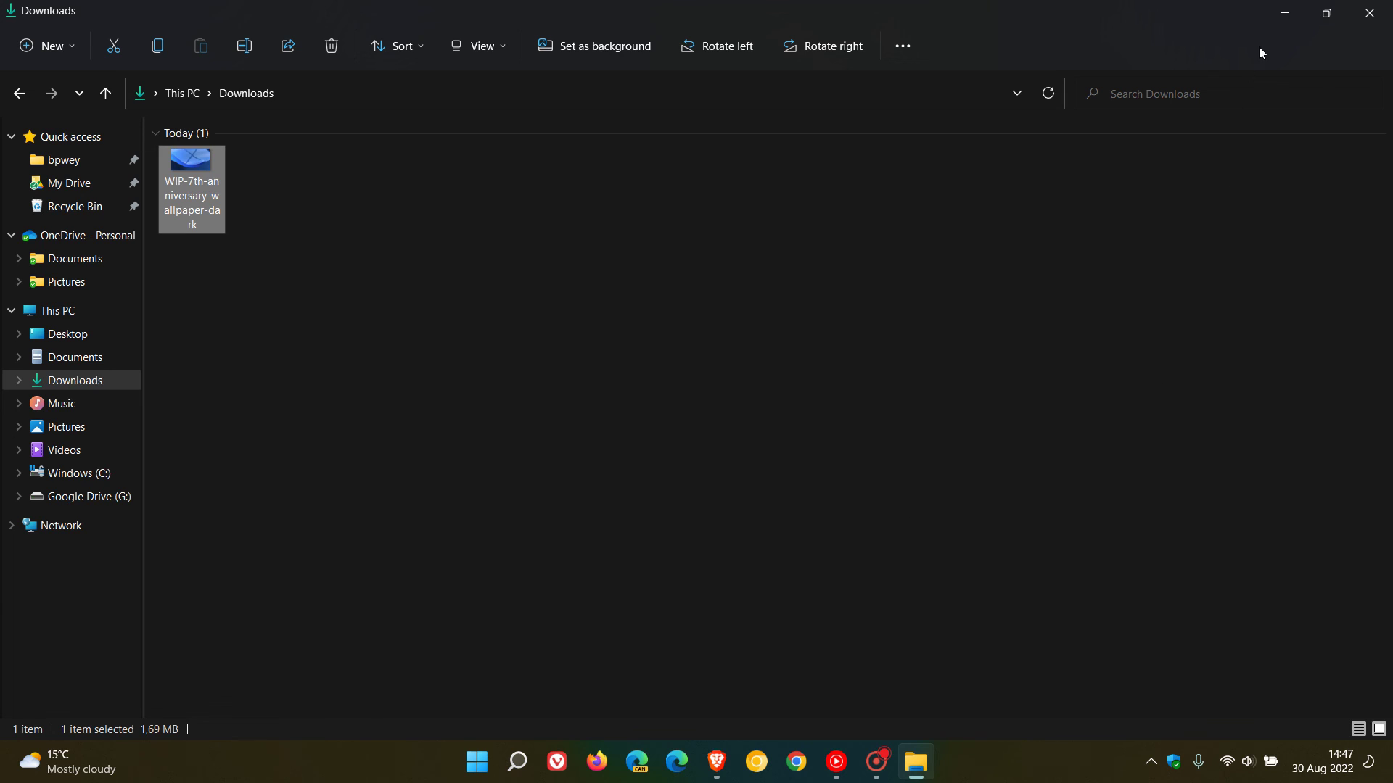
# Minimise the Downloads window to reveal the mountain lake desktop
pyautogui.click(1281, 14)
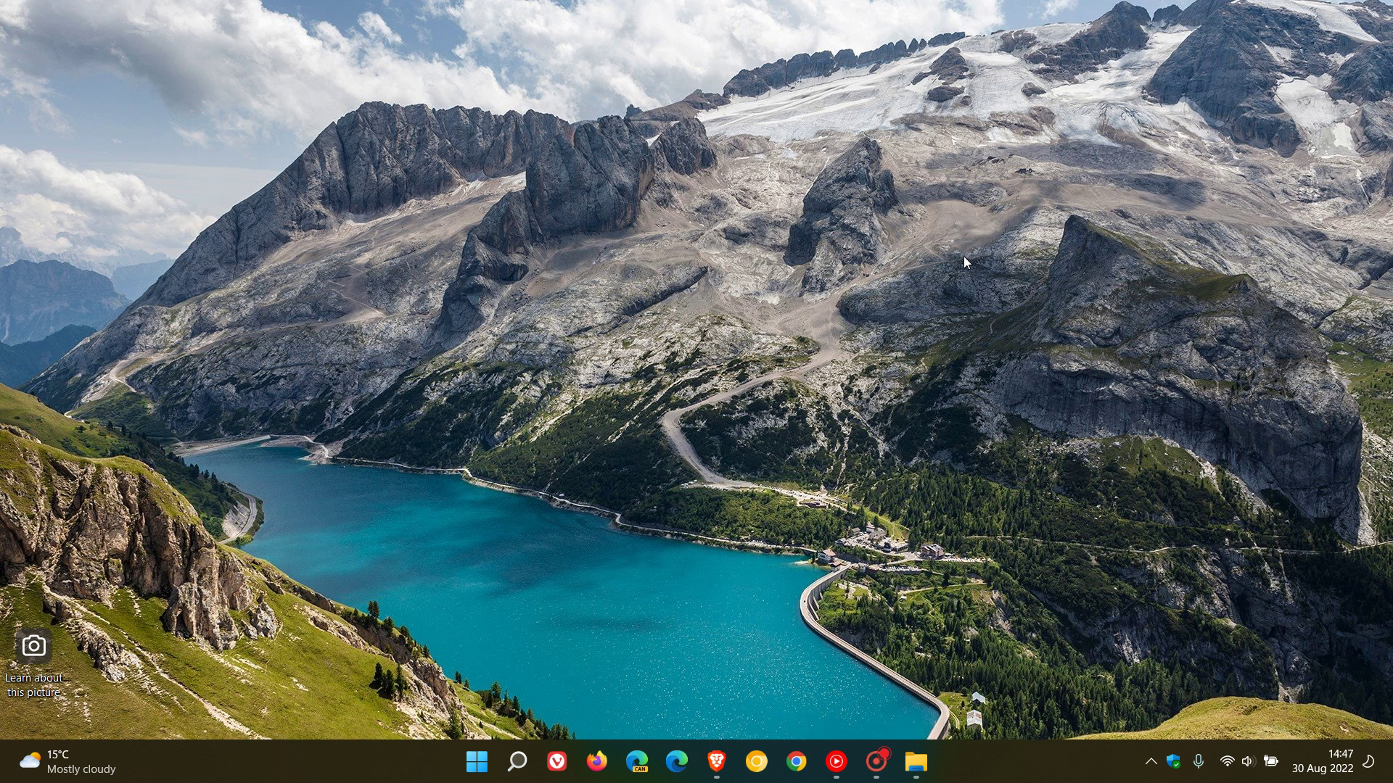